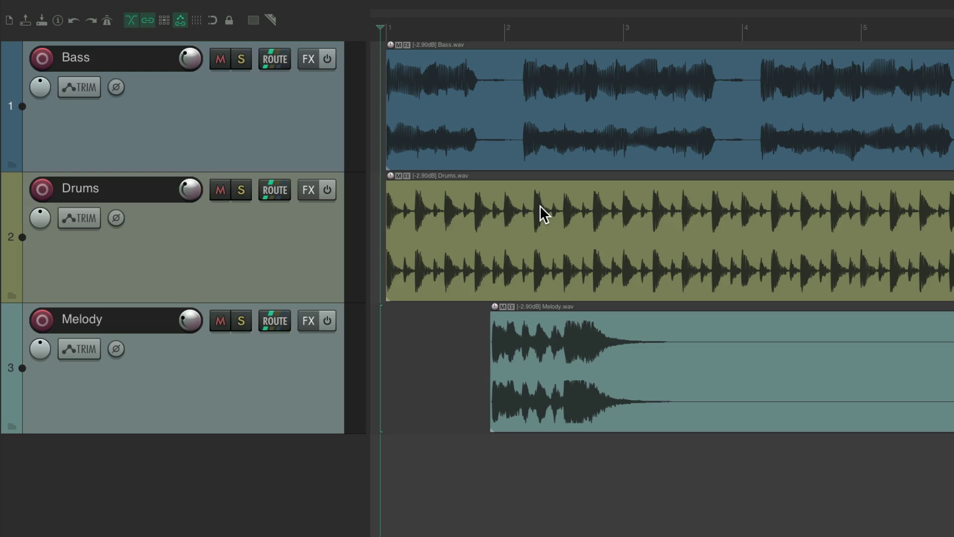
# Step: Play the project and click the Bass and Drums items to see the current click behaviour
pyautogui.press('space')
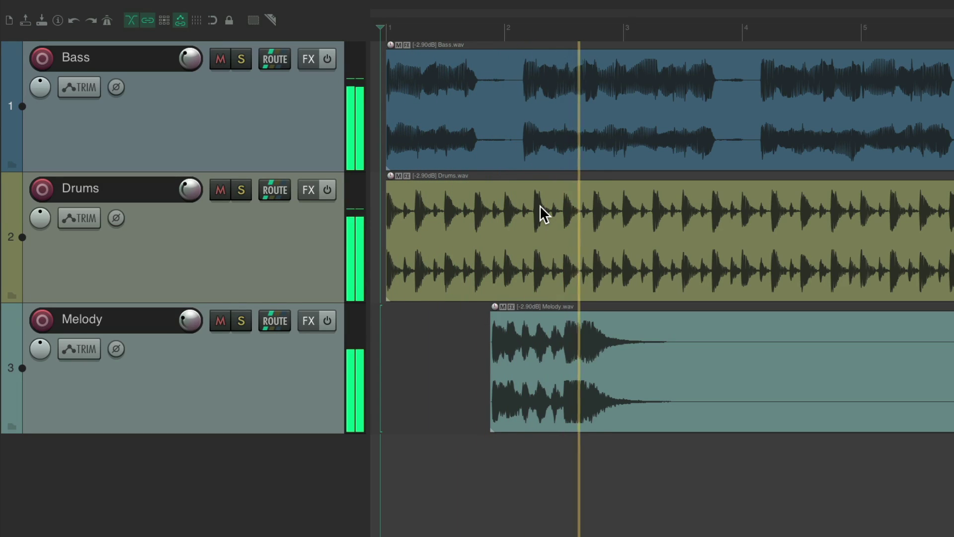
pyautogui.press('space')
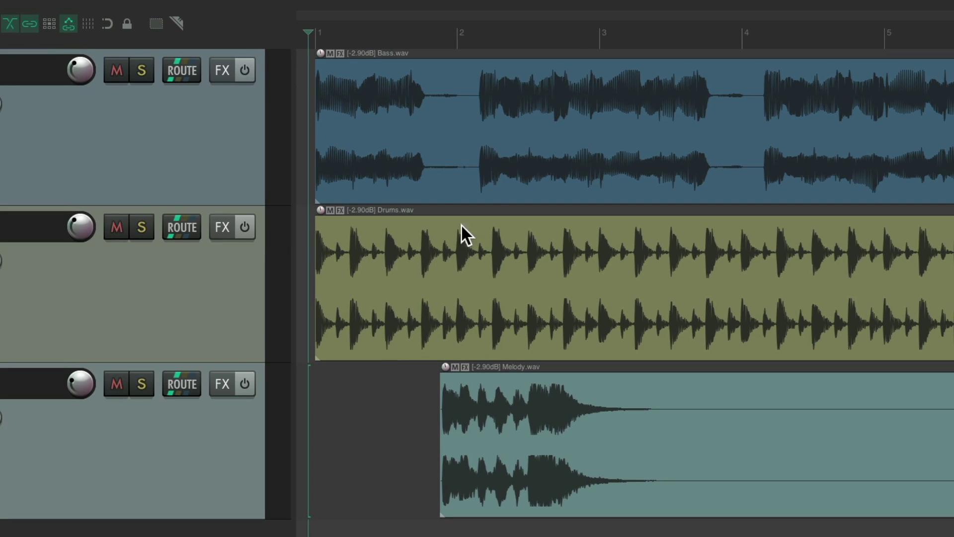
pyautogui.click(475, 97)
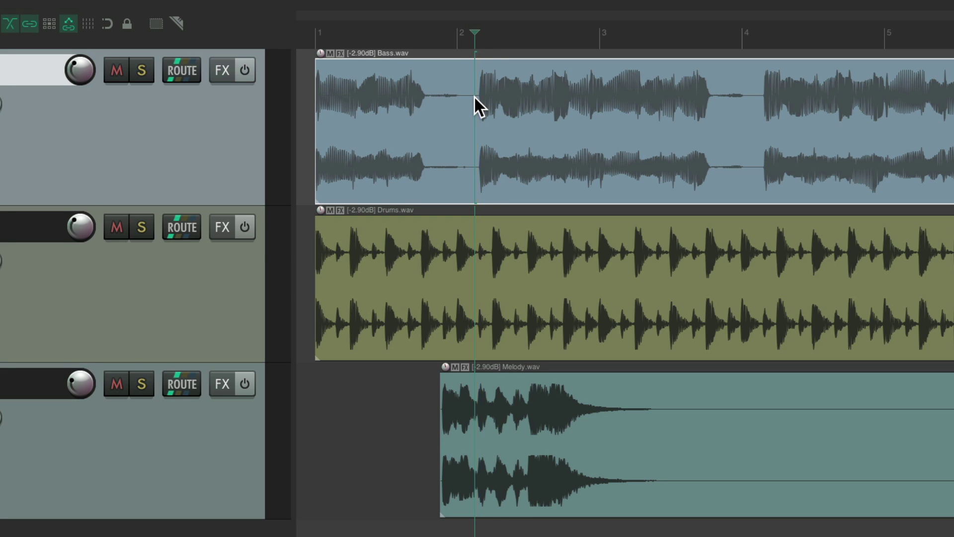
pyautogui.press('space')
pyautogui.press('space')
pyautogui.click(305, 39)
pyautogui.press('space')
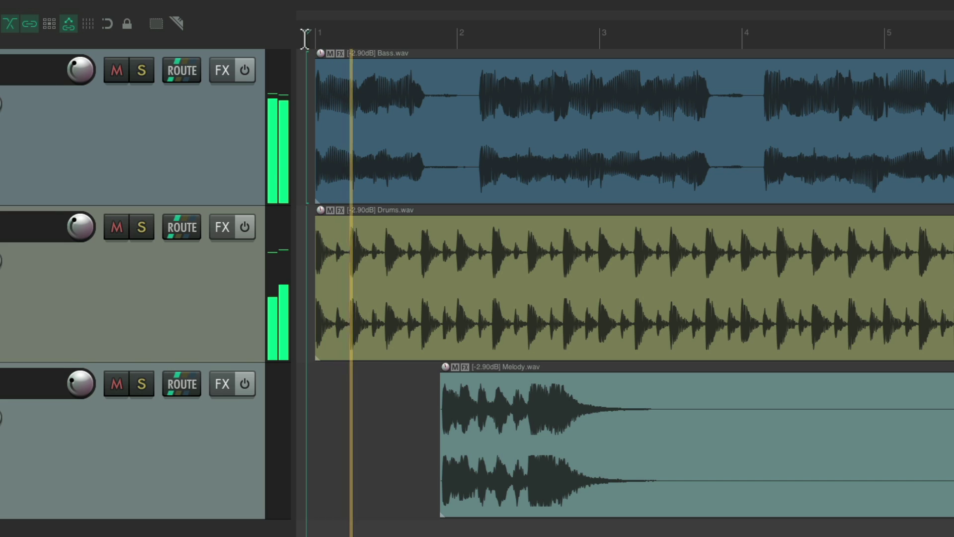
pyautogui.press('space')
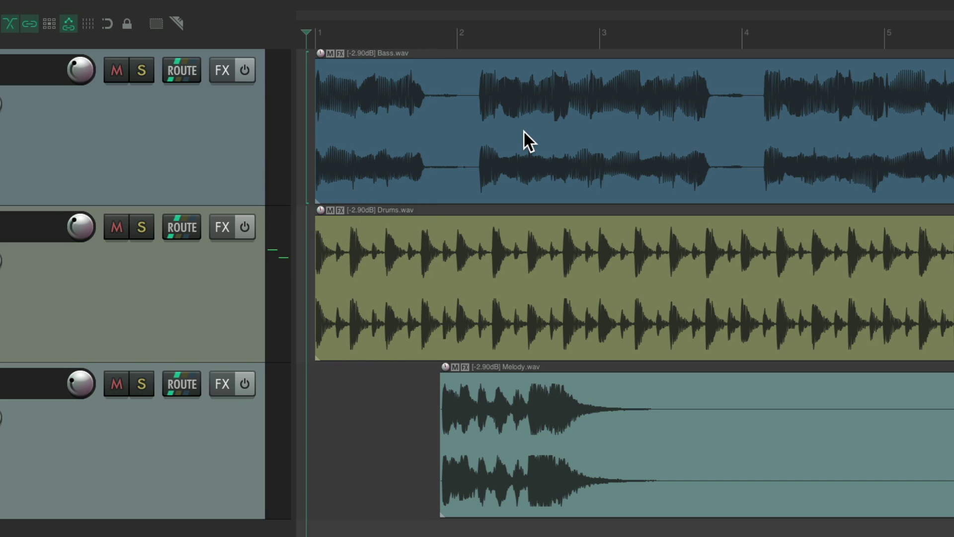
pyautogui.click(521, 275)
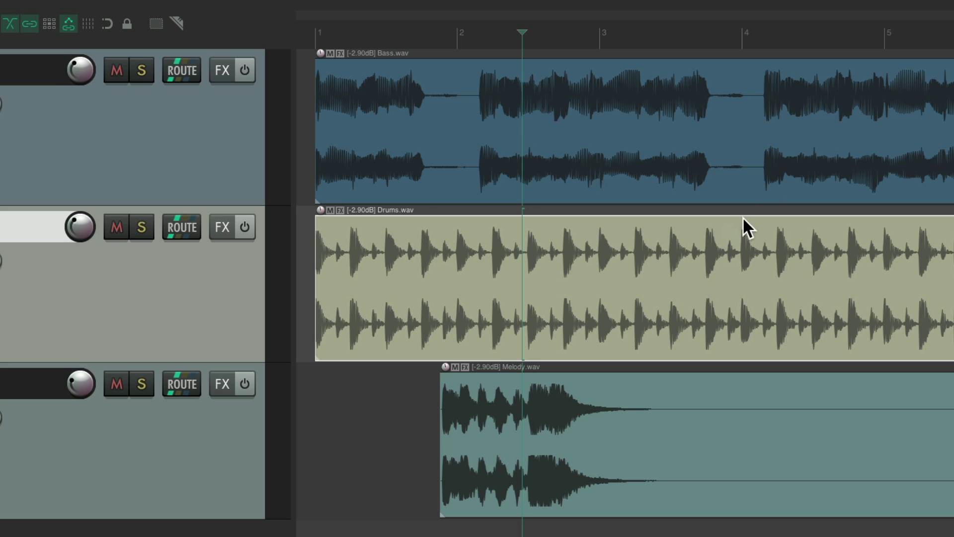
pyautogui.click(760, 100)
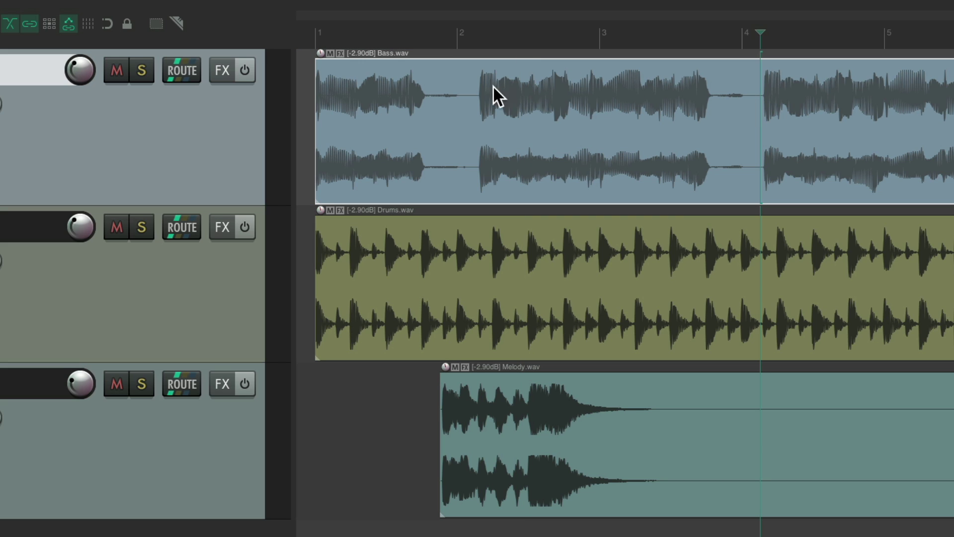
# Step: Play from just after bar 2 and near bar 4, then clear the selection and replay from the start
pyautogui.click(469, 95)
pyautogui.press('space')
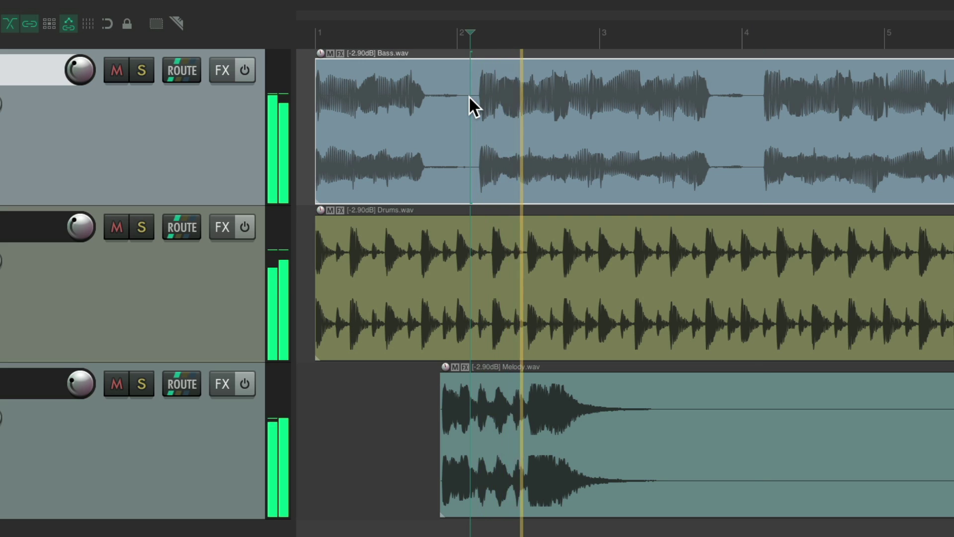
pyautogui.press('space')
pyautogui.click(756, 96)
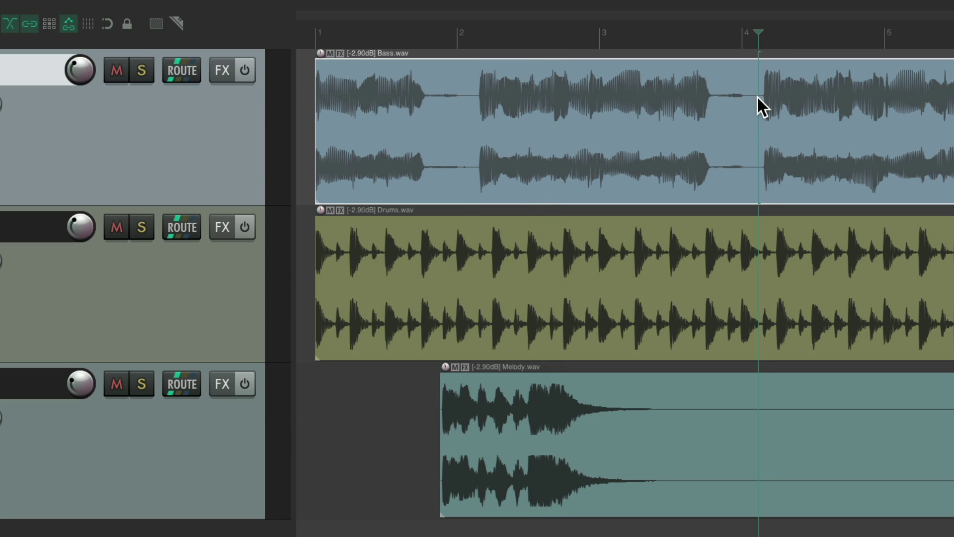
pyautogui.press('space')
pyautogui.press('space')
pyautogui.press('Escape')
pyautogui.press('Home')
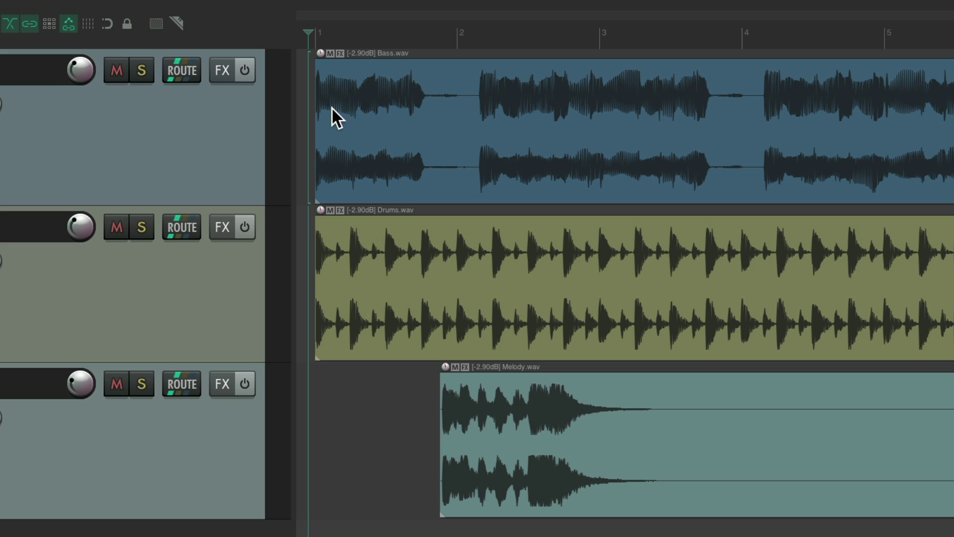
pyautogui.press('space')
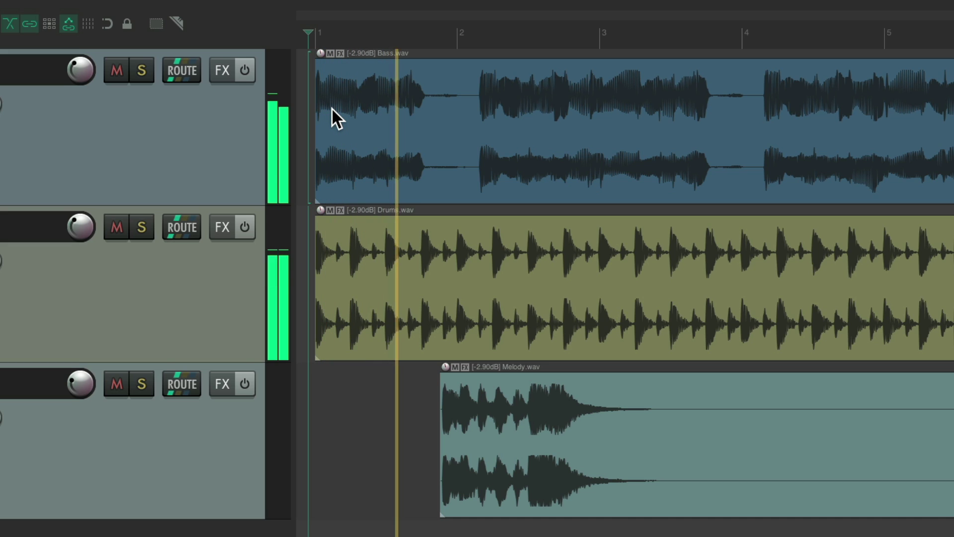
pyautogui.press('space')
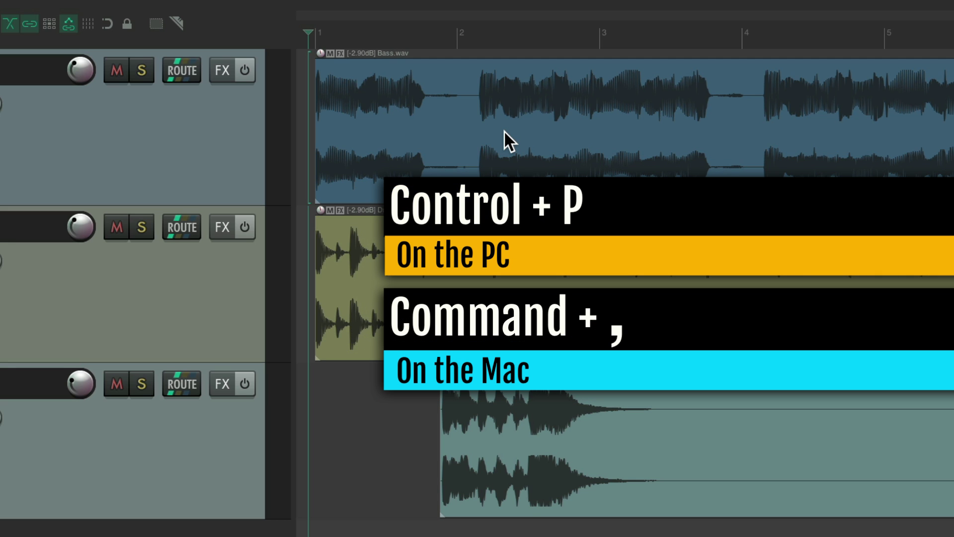
# Step: Set the media item default left-click action to Select items > Just select in Mouse Modifiers
pyautogui.press('super+comma')
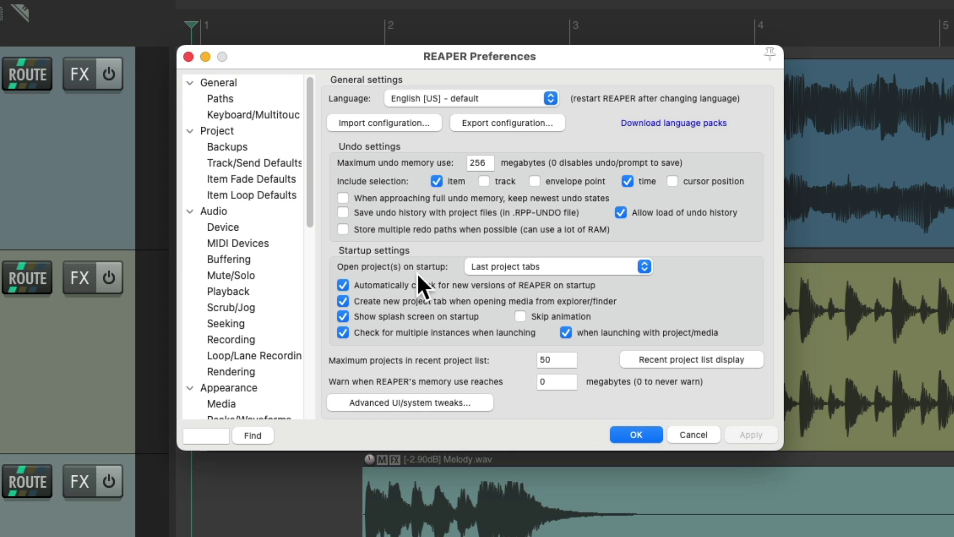
pyautogui.scroll(-10, 263, 244)
pyautogui.scroll(-2, 262, 244)
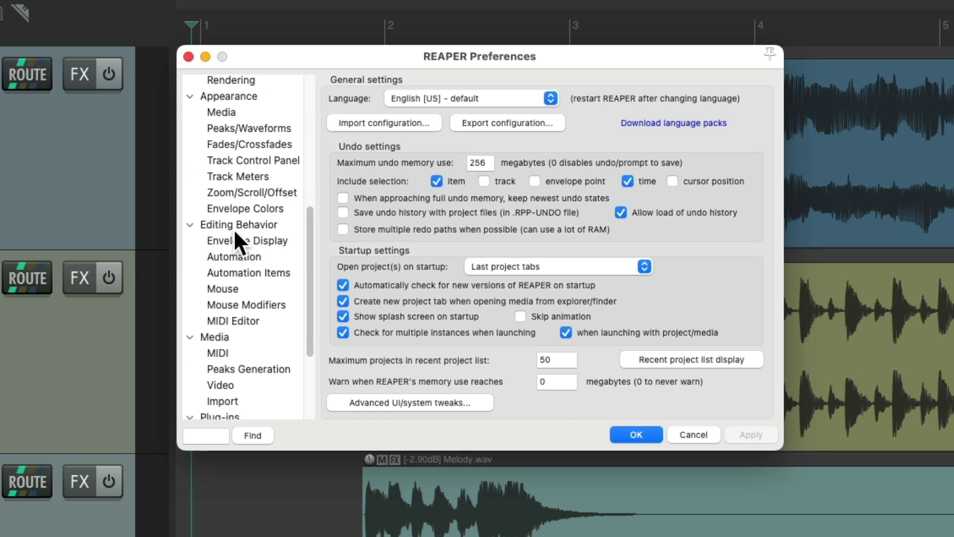
pyautogui.click(267, 303)
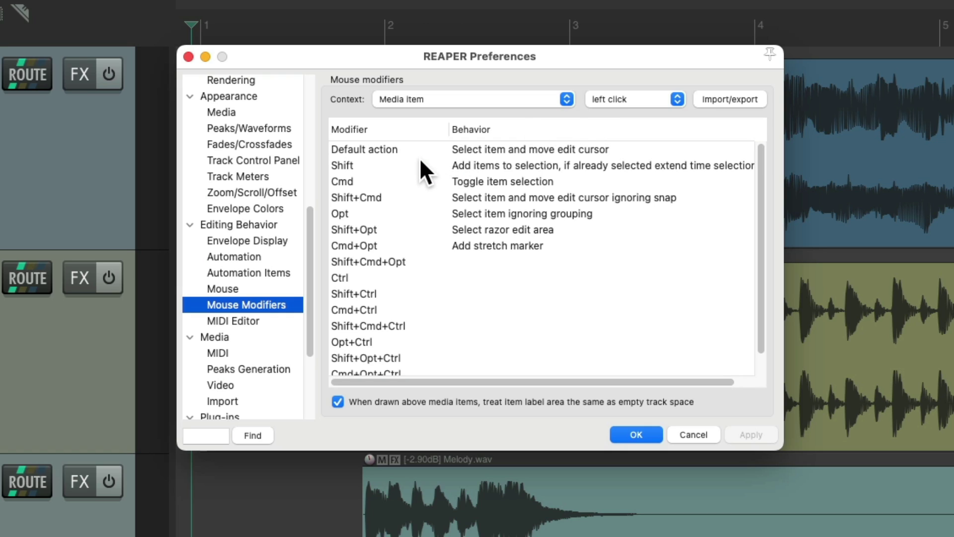
pyautogui.click(479, 148)
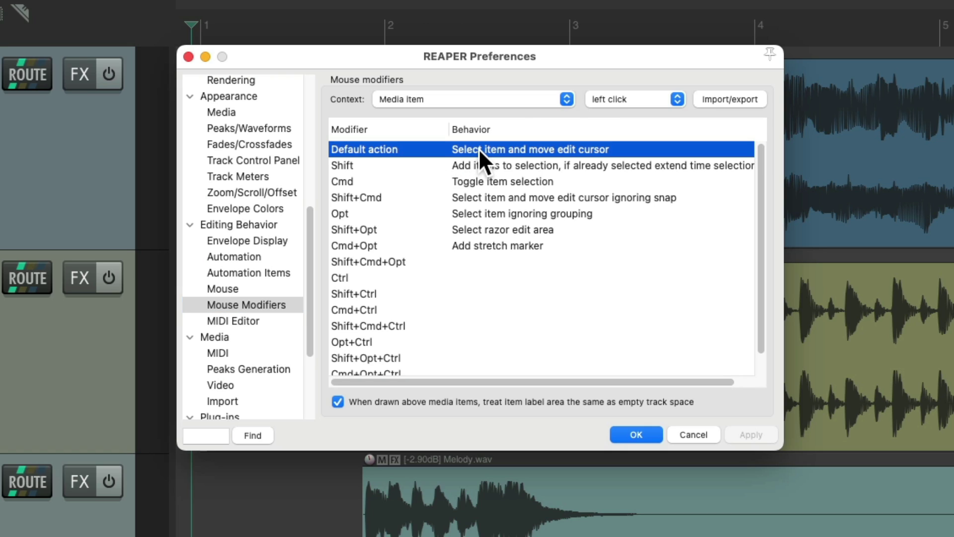
pyautogui.doubleClick(506, 151)
pyautogui.moveTo(501, 178)
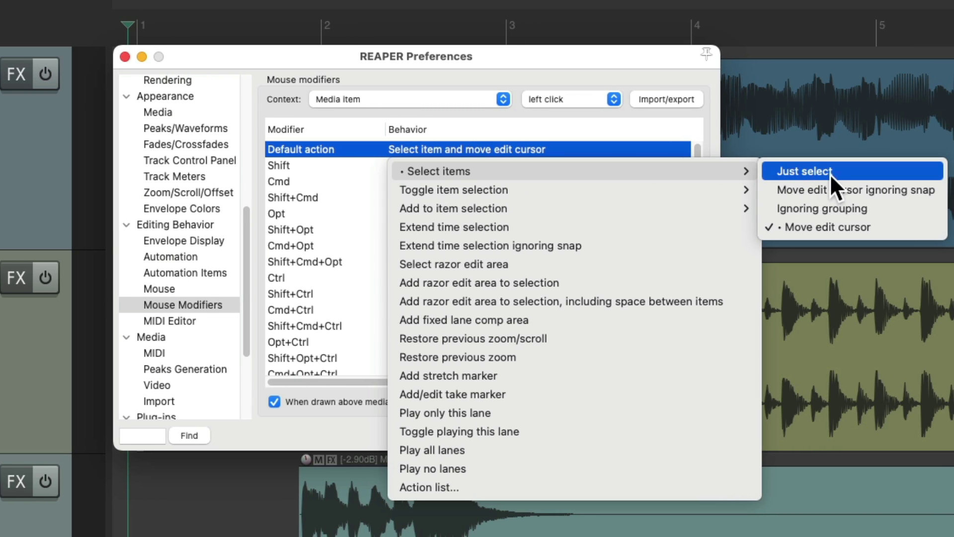
pyautogui.click(836, 175)
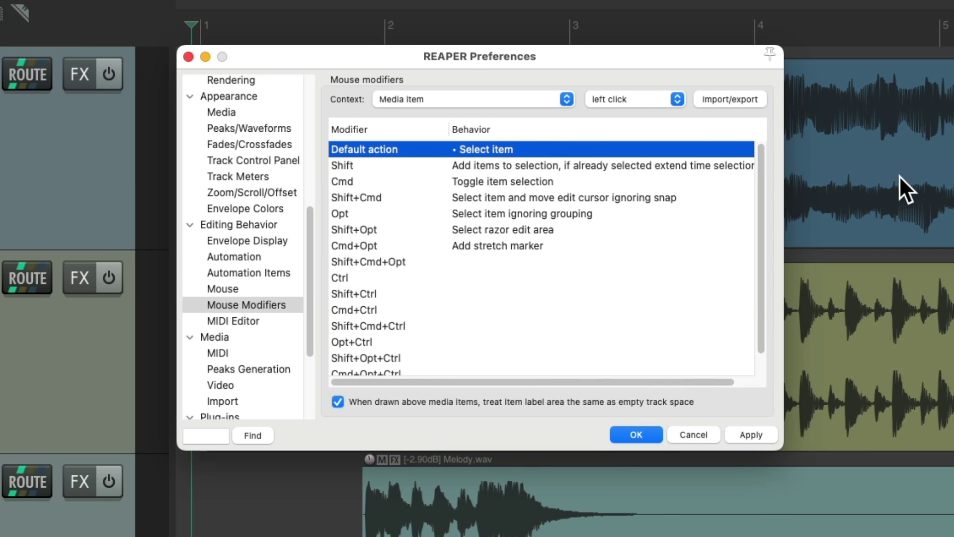
pyautogui.press('Return')
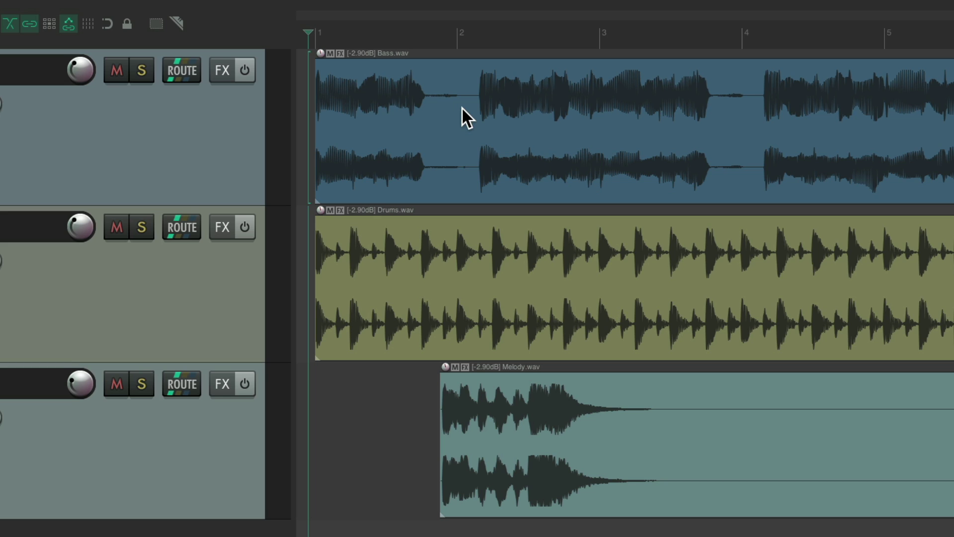
pyautogui.click(462, 108)
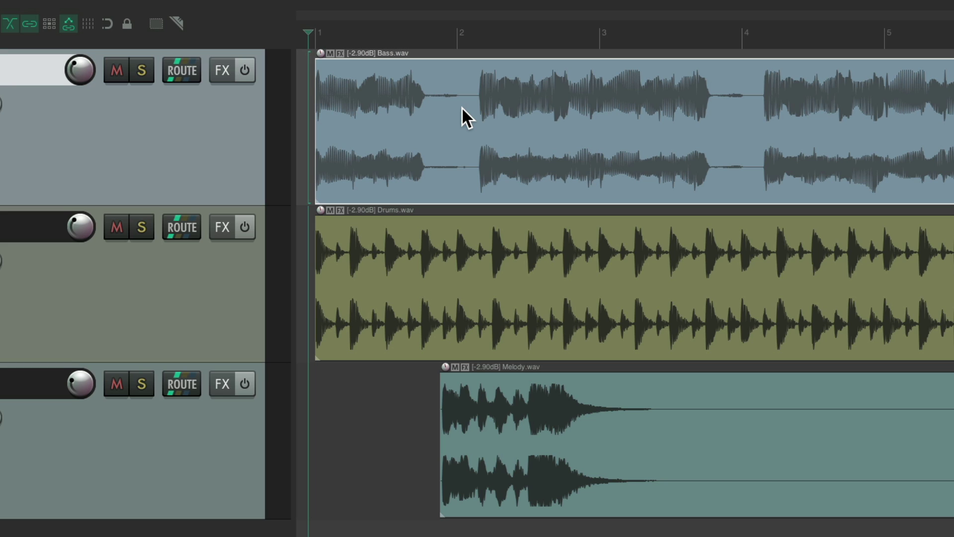
pyautogui.click(504, 239)
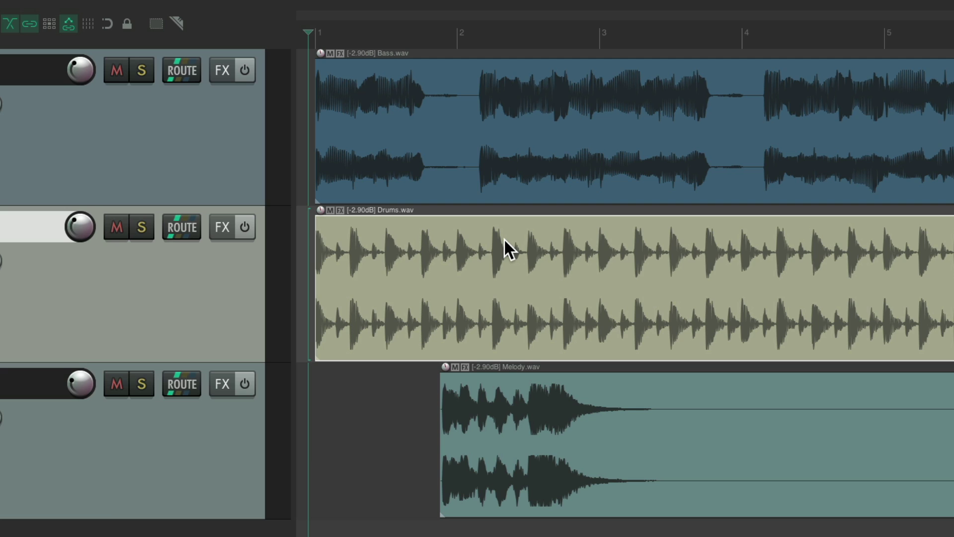
pyautogui.click(511, 393)
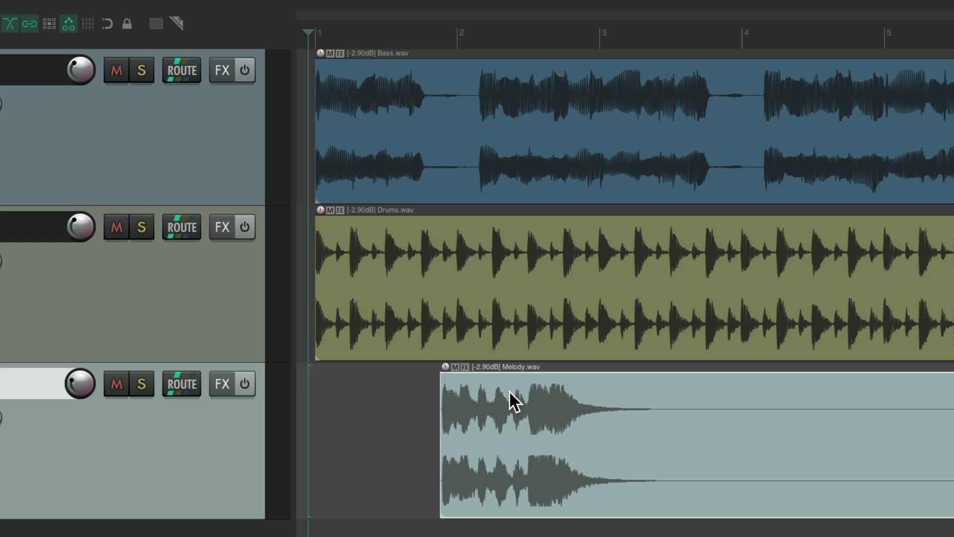
pyautogui.click(491, 247)
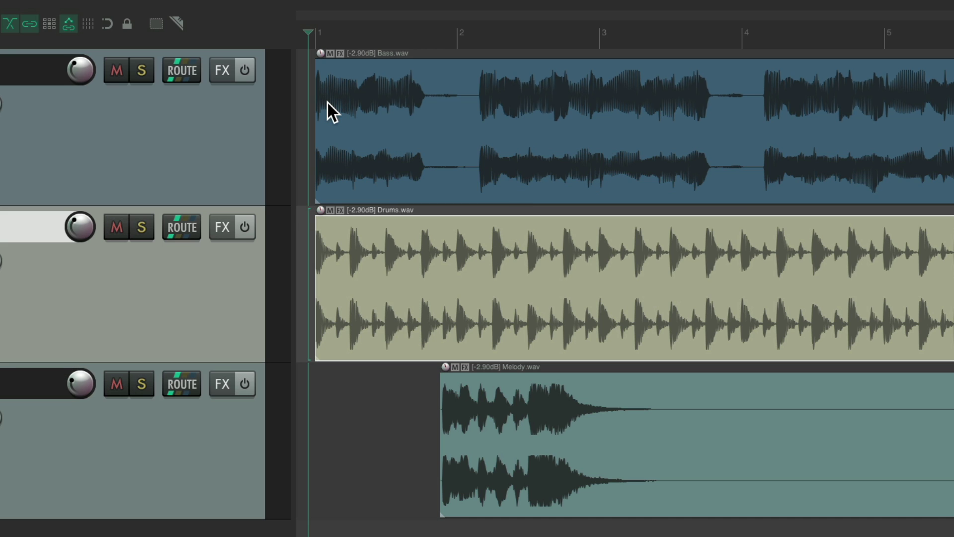
pyautogui.press('space')
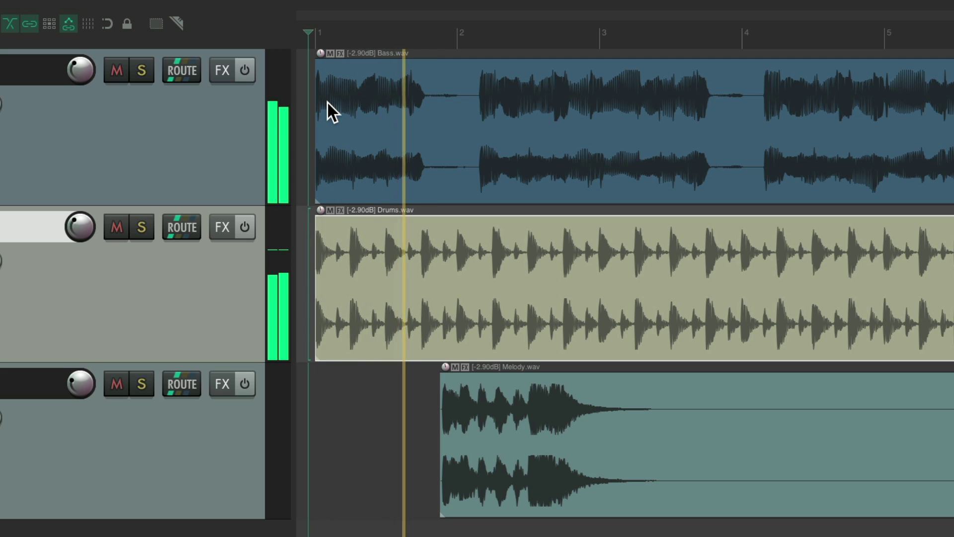
pyautogui.press('space')
pyautogui.click(514, 96)
pyautogui.click(550, 231)
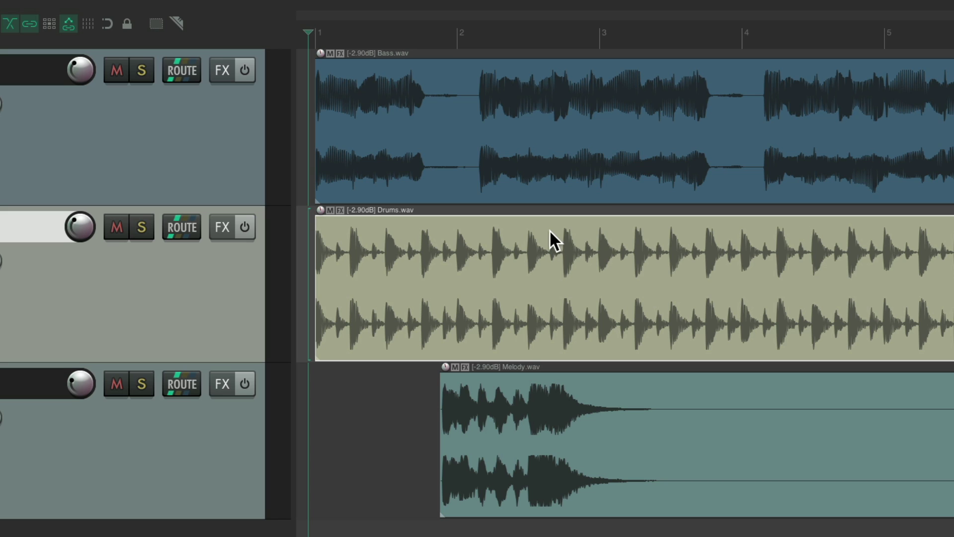
pyautogui.keyDown('ctrl'); pyautogui.click(500, 76); pyautogui.keyUp('ctrl')
pyautogui.keyDown('ctrl'); pyautogui.click(529, 376); pyautogui.keyUp('ctrl')
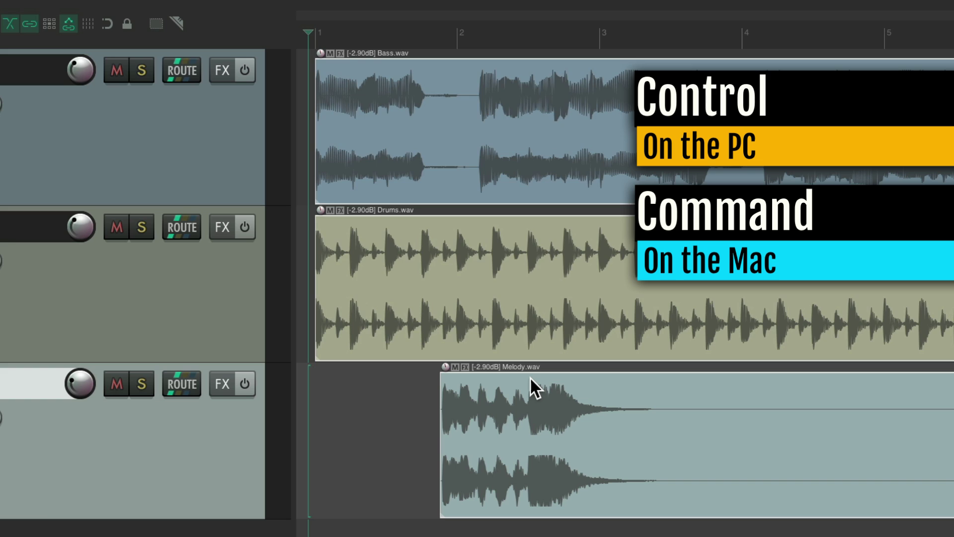
pyautogui.click(529, 377)
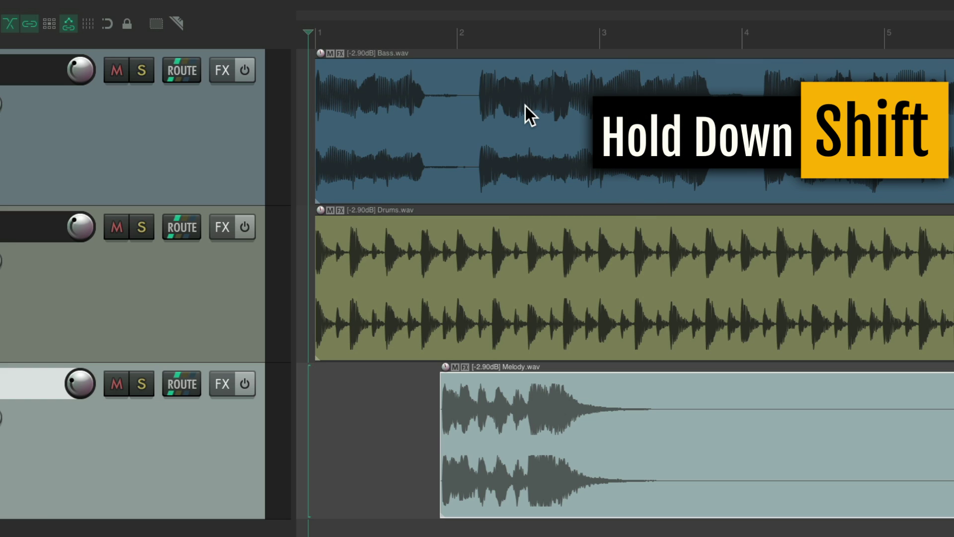
pyautogui.keyDown('shift'); pyautogui.click(526, 105); pyautogui.keyUp('shift')
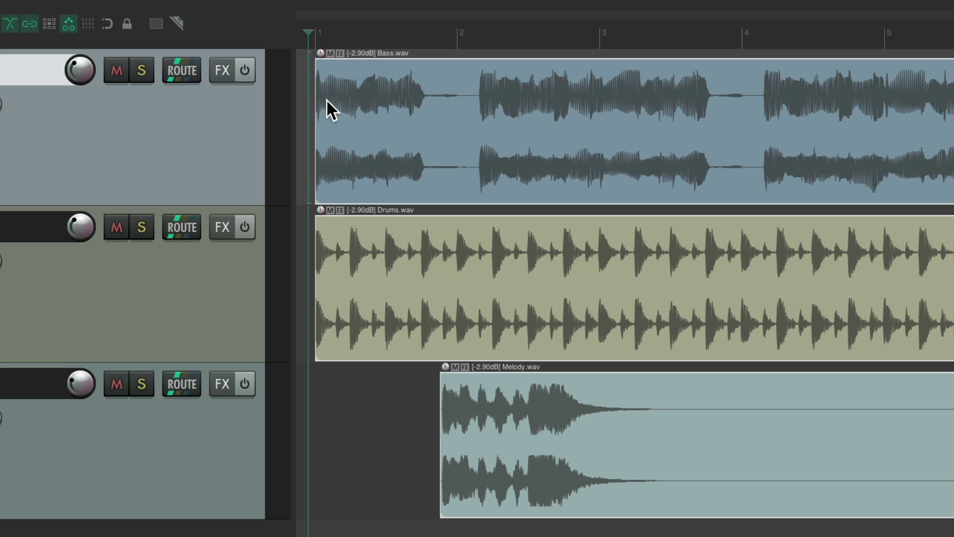
pyautogui.press('Escape')
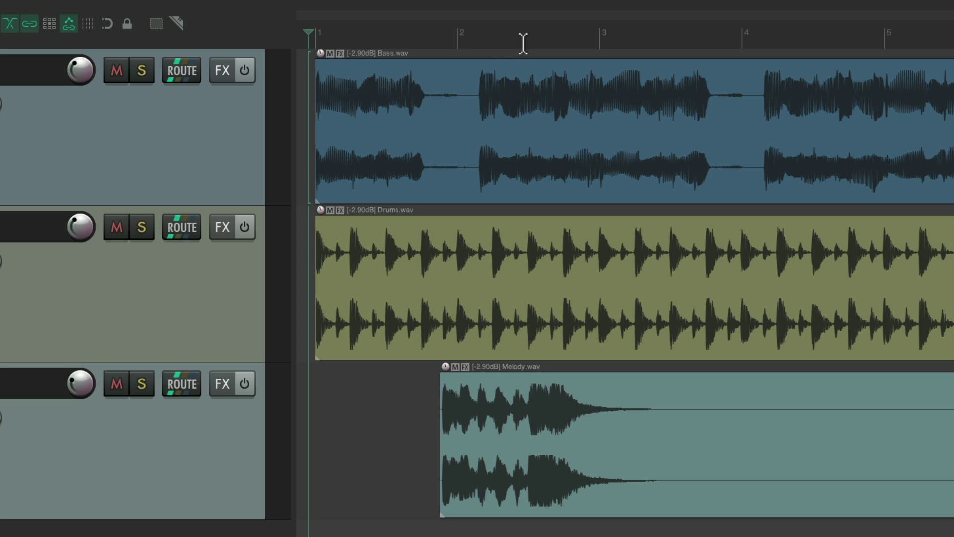
pyautogui.click(476, 36)
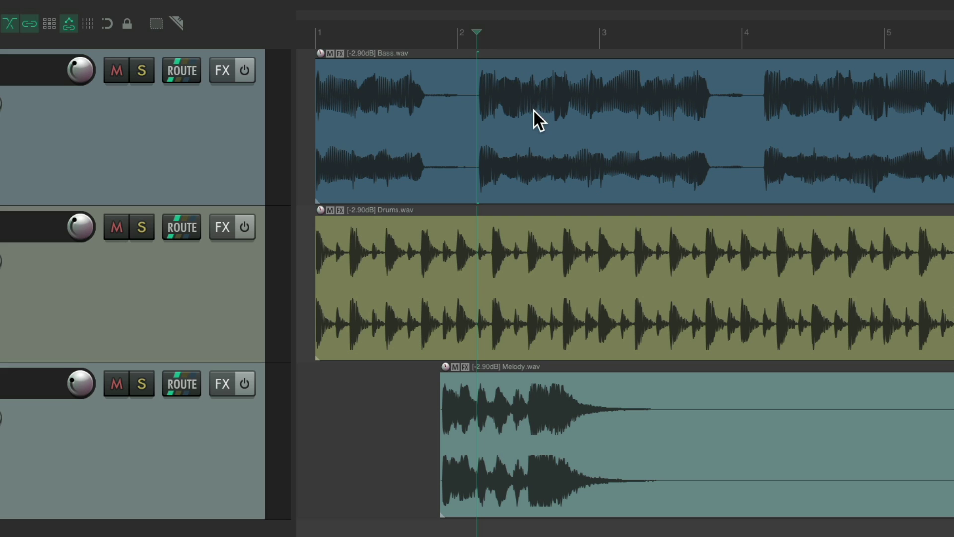
pyautogui.press('space')
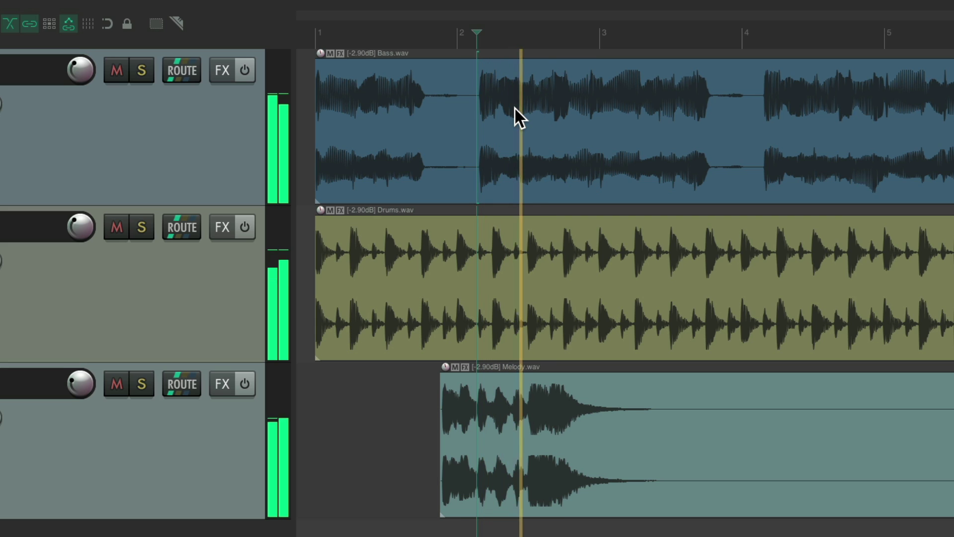
pyautogui.press('space')
pyautogui.click(726, 36)
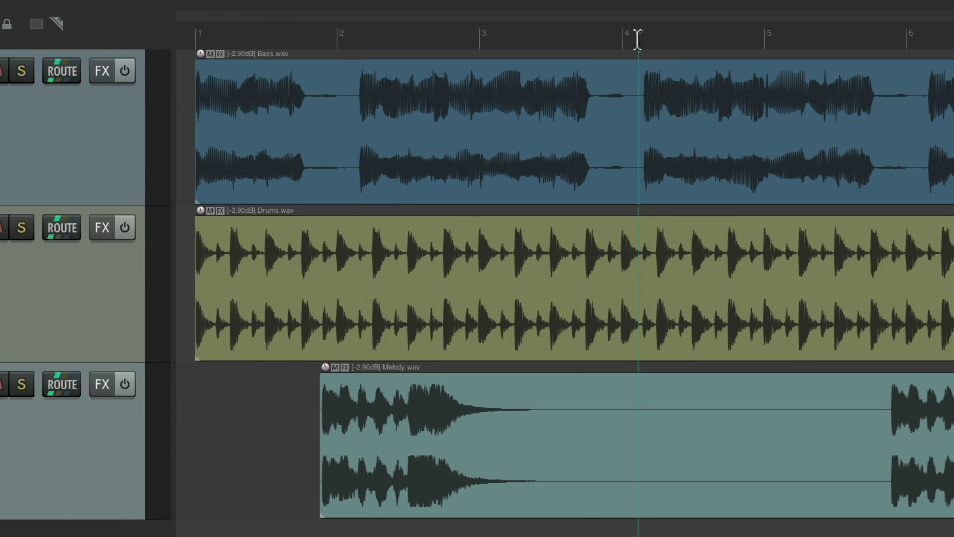
pyautogui.press('space')
pyautogui.press('space')
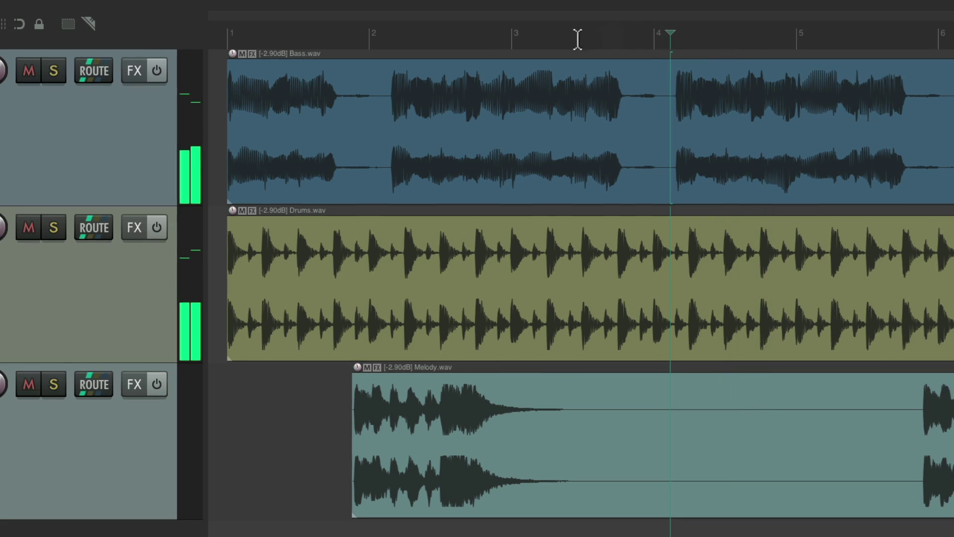
pyautogui.click(306, 38)
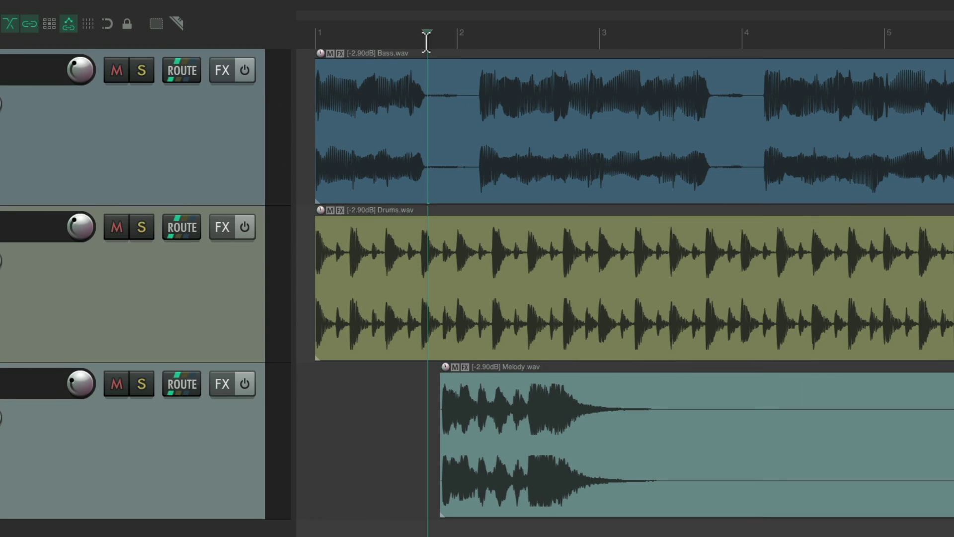
pyautogui.press('space')
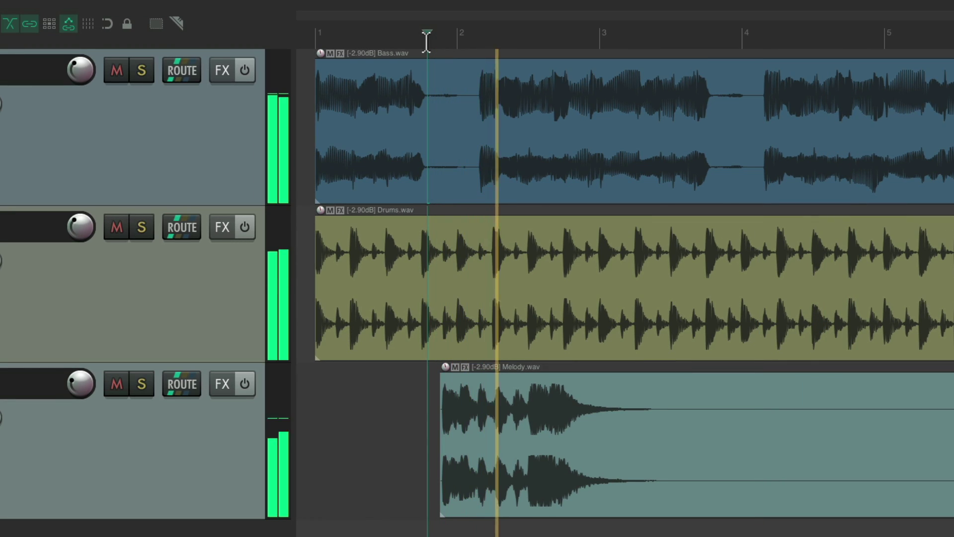
pyautogui.press('space')
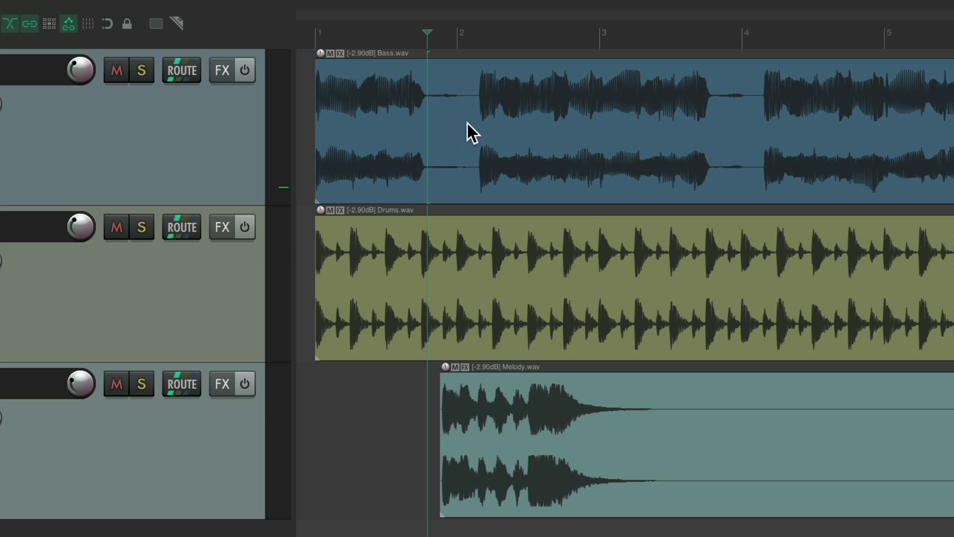
pyautogui.click(486, 86)
pyautogui.click(530, 255)
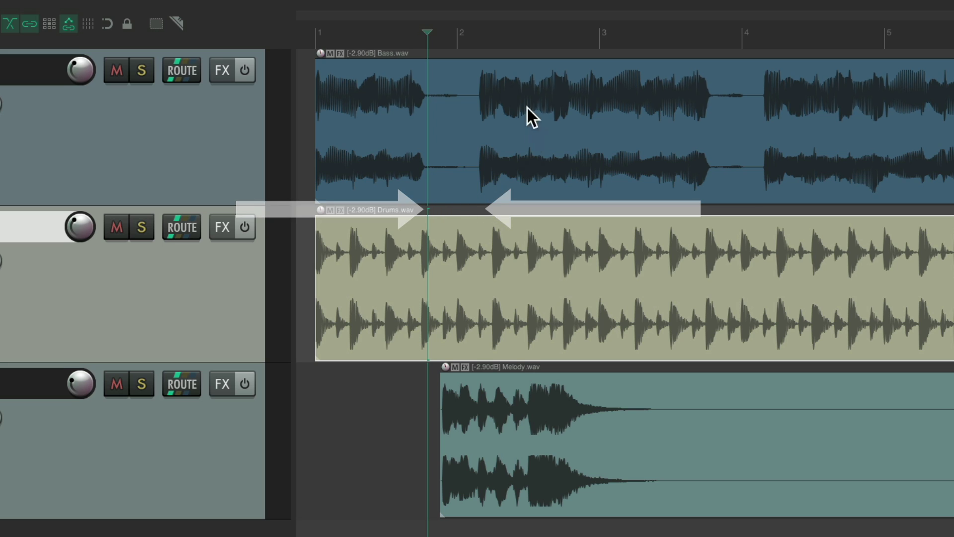
pyautogui.click(477, 53)
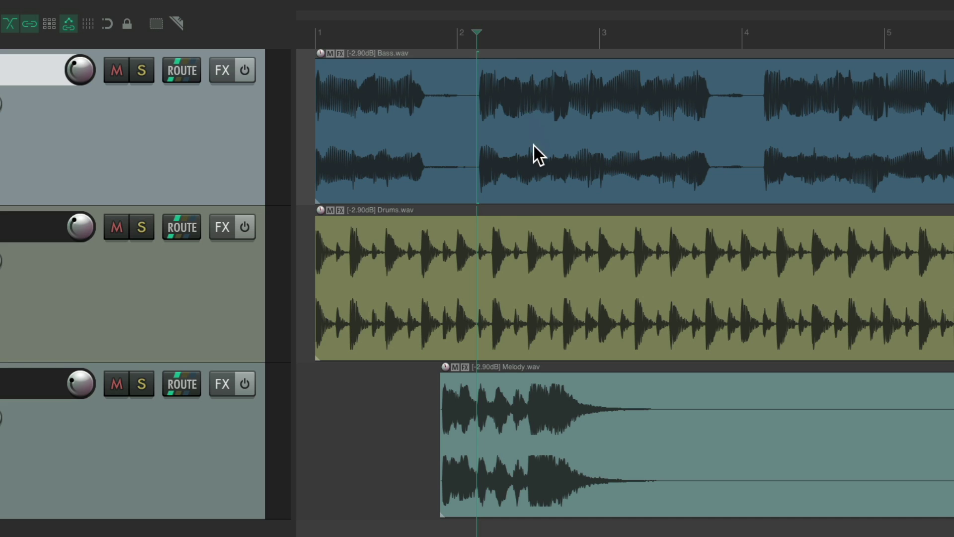
pyautogui.click(430, 364)
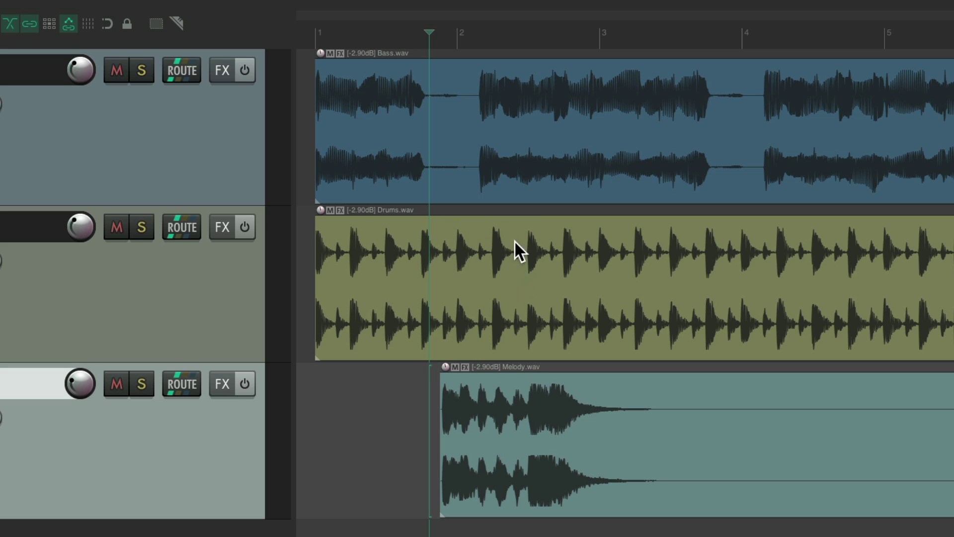
pyautogui.click(486, 208)
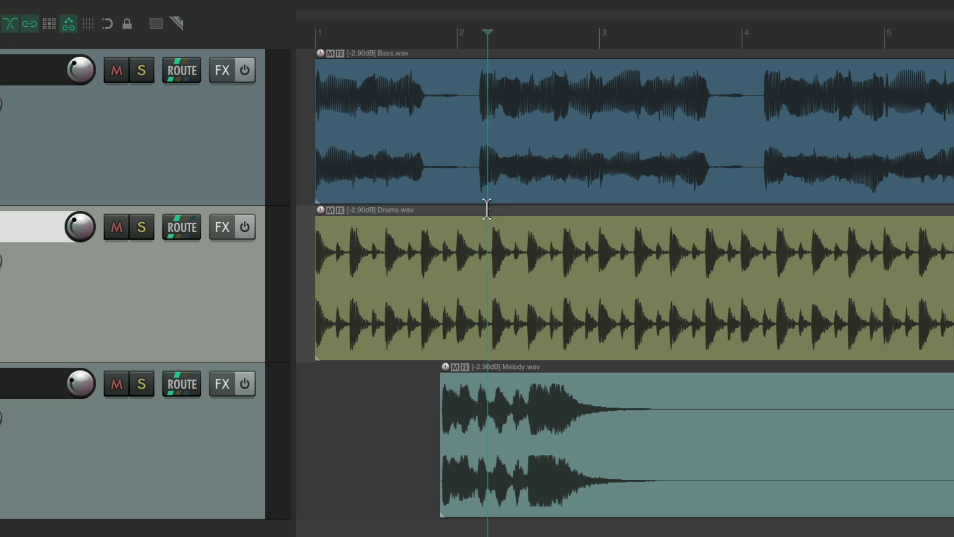
pyautogui.click(644, 50)
pyautogui.click(753, 51)
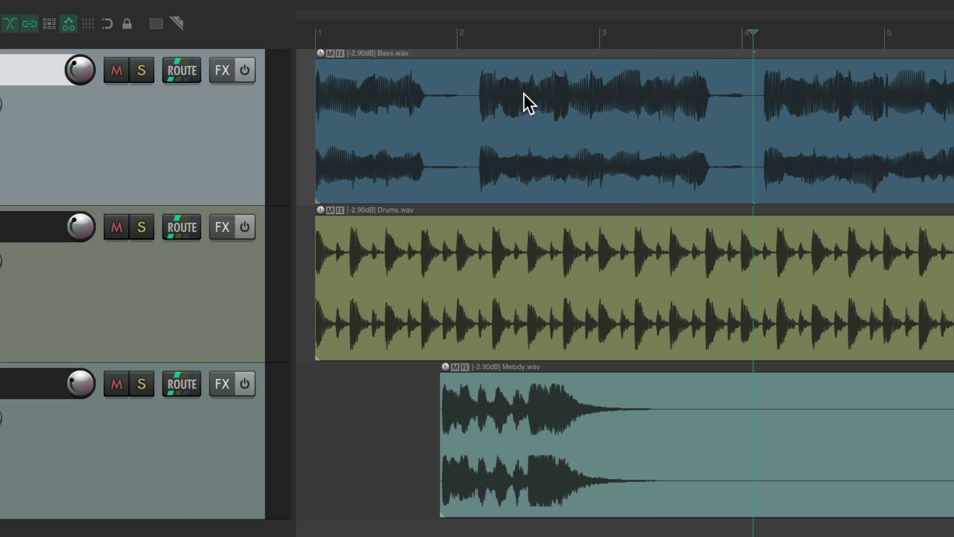
pyautogui.click(510, 84)
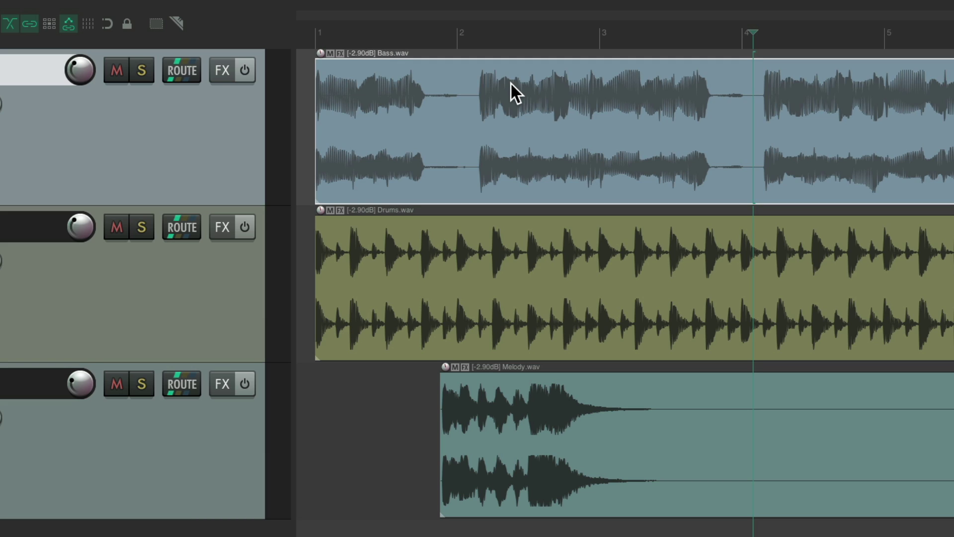
pyautogui.click(467, 35)
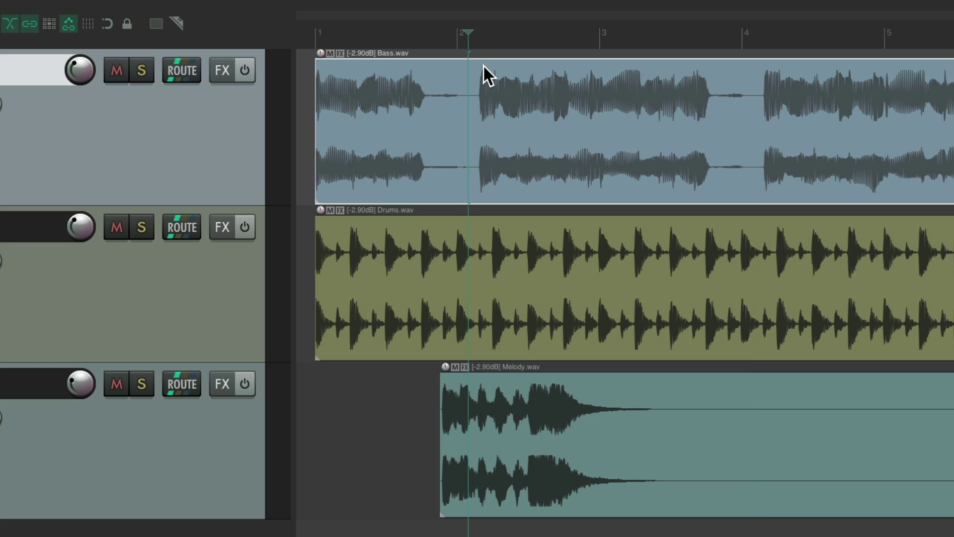
pyautogui.click(485, 210)
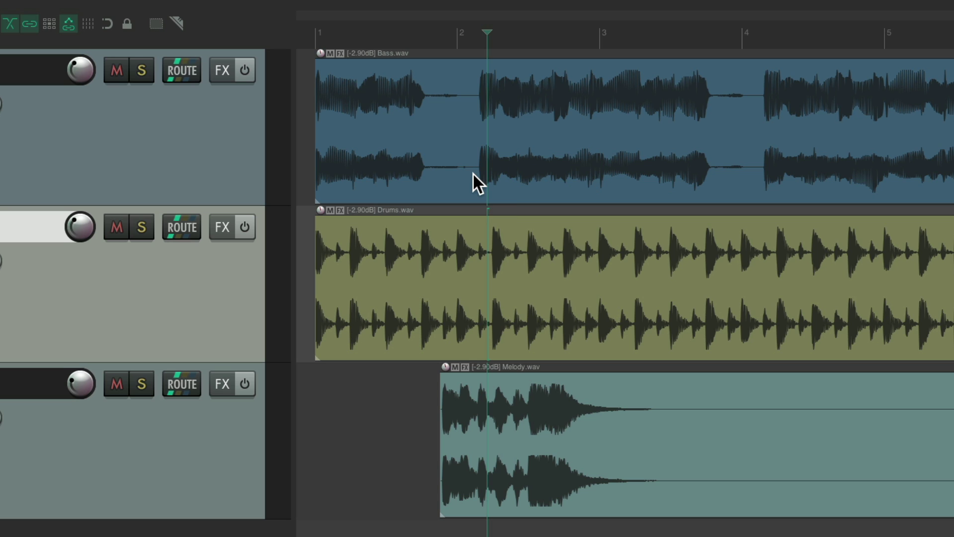
# Step: Set the Media item bottom half left-click default to select item and move edit cursor
pyautogui.press('super+comma')
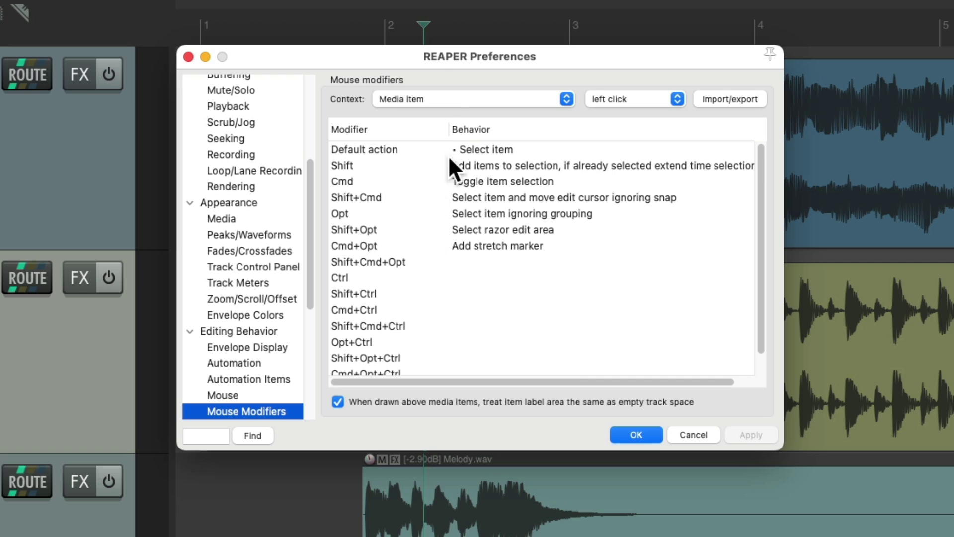
pyautogui.click(457, 100)
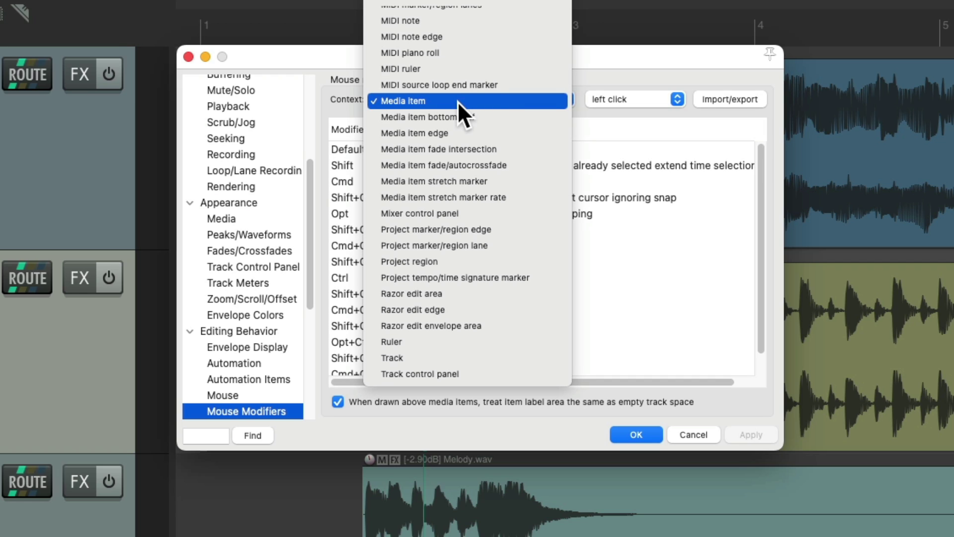
pyautogui.click(511, 116)
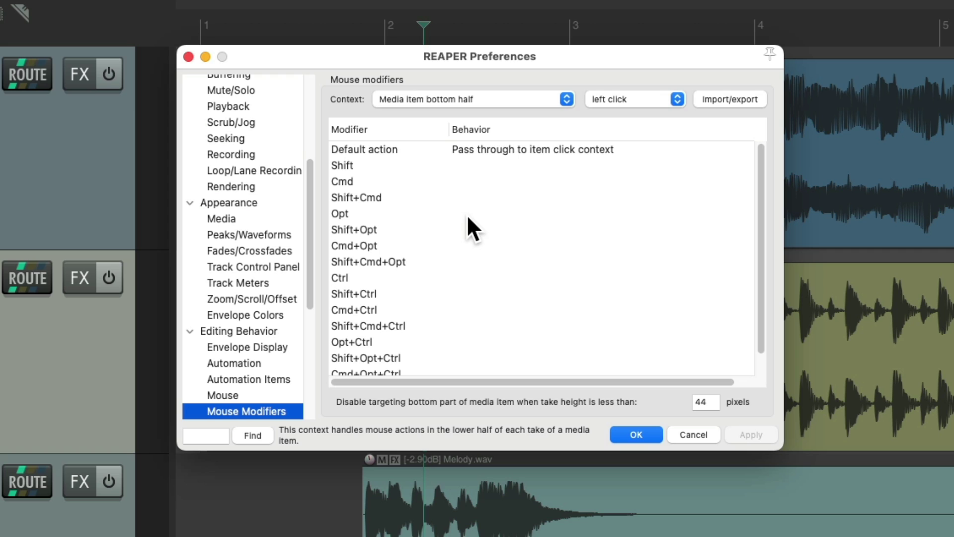
pyautogui.click(464, 151)
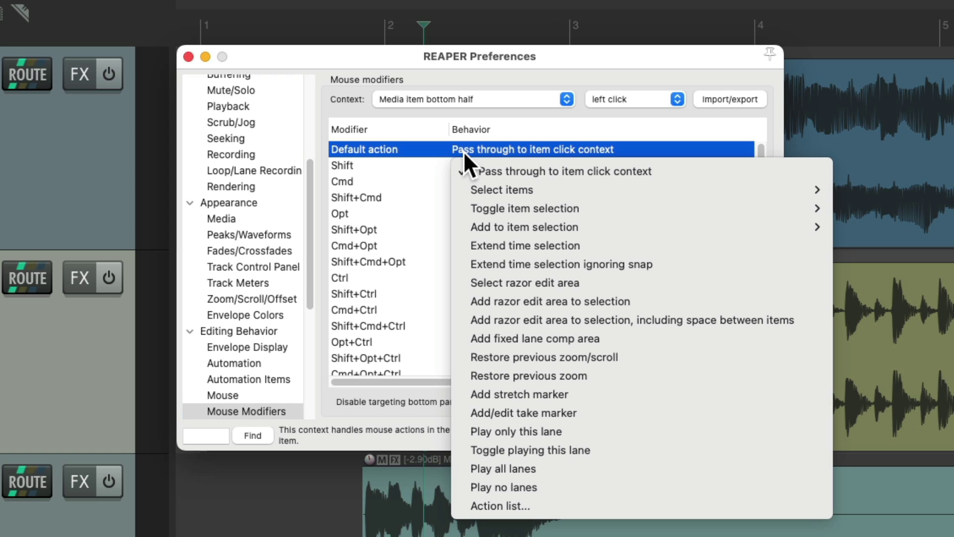
pyautogui.moveTo(509, 190)
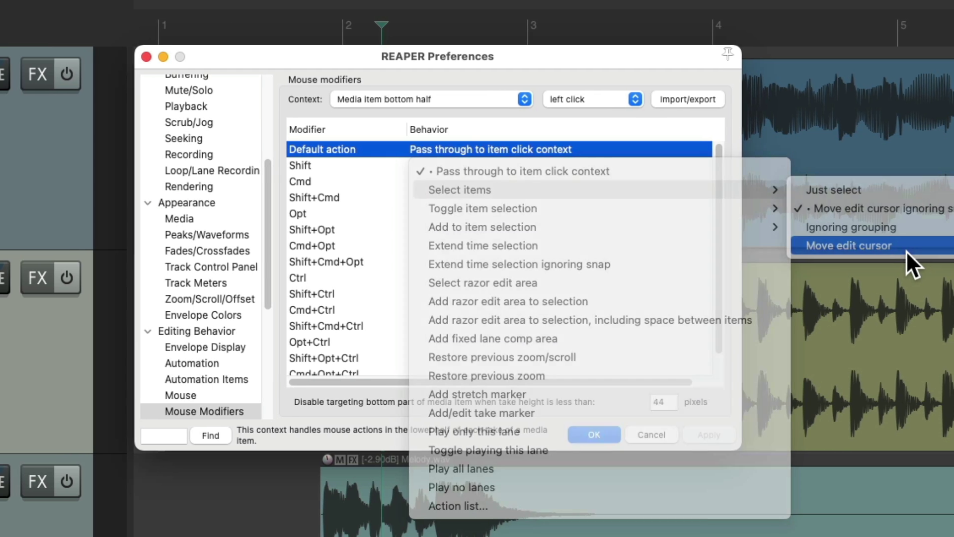
pyautogui.click(845, 246)
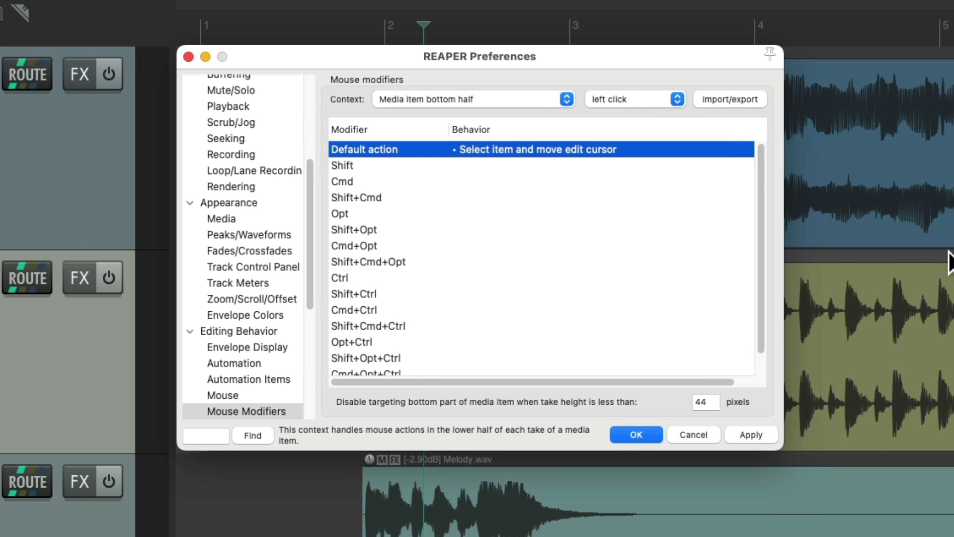
pyautogui.click(636, 435)
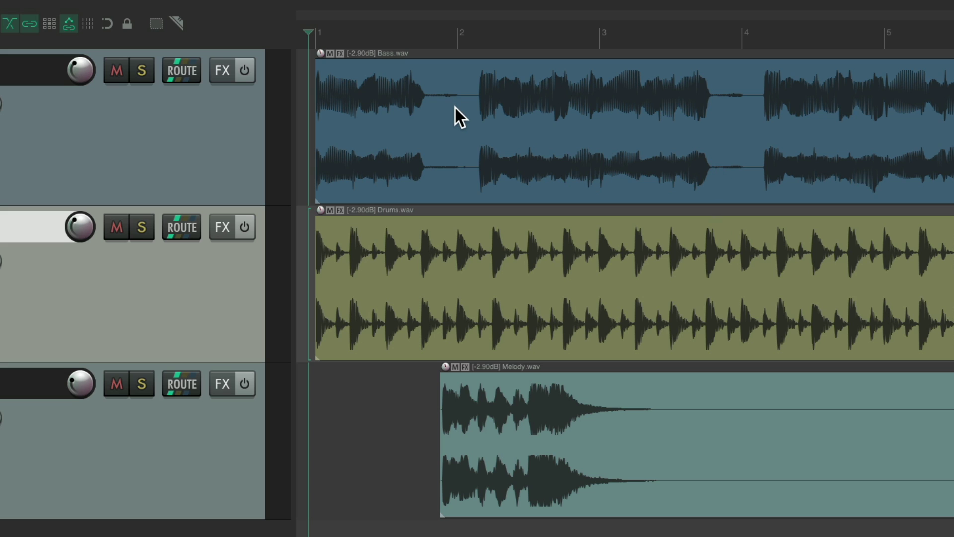
# Step: Click the Bass, Drums and Melody items in turn, then deselect Bass and move the cursor near bar 2
pyautogui.click(469, 85)
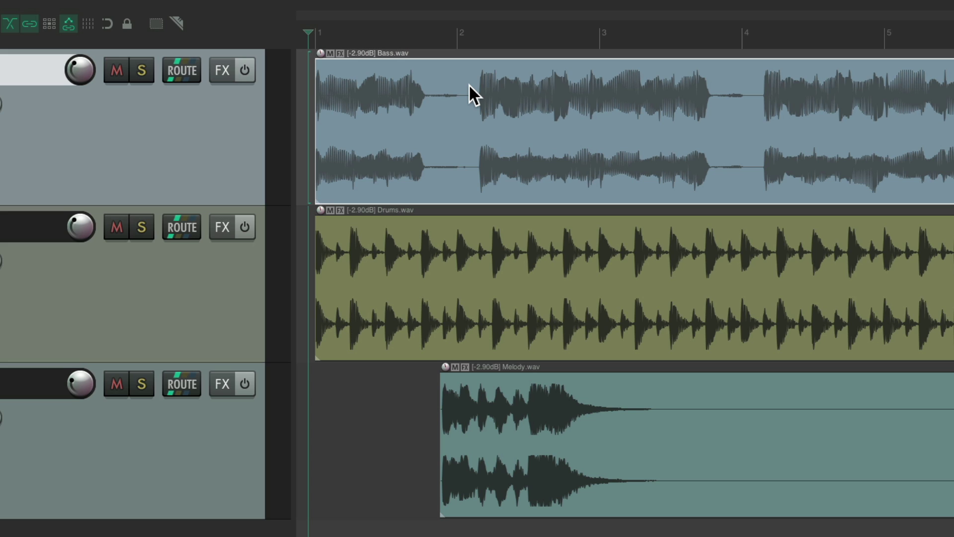
pyautogui.click(491, 232)
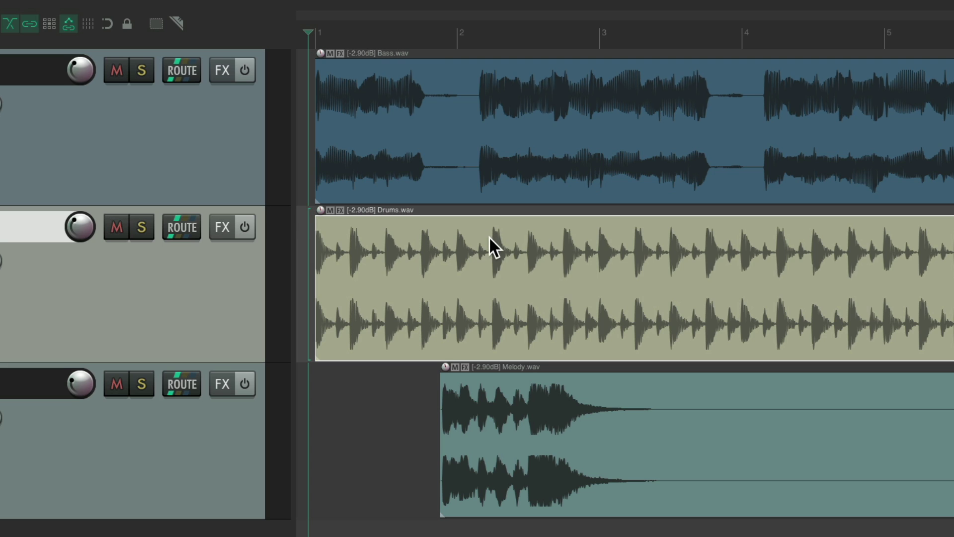
pyautogui.click(496, 388)
pyautogui.click(470, 89)
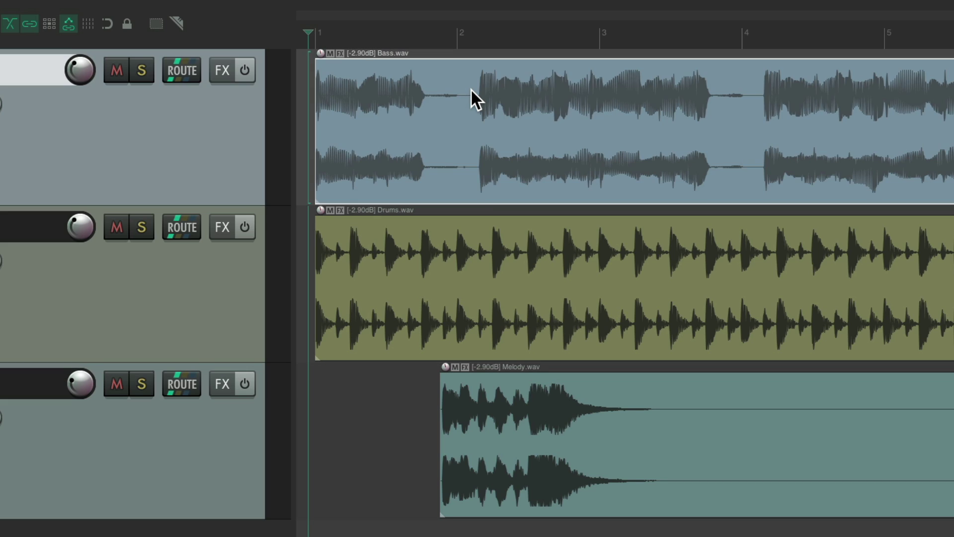
pyautogui.keyDown('ctrl'); pyautogui.click(471, 90); pyautogui.keyUp('ctrl')
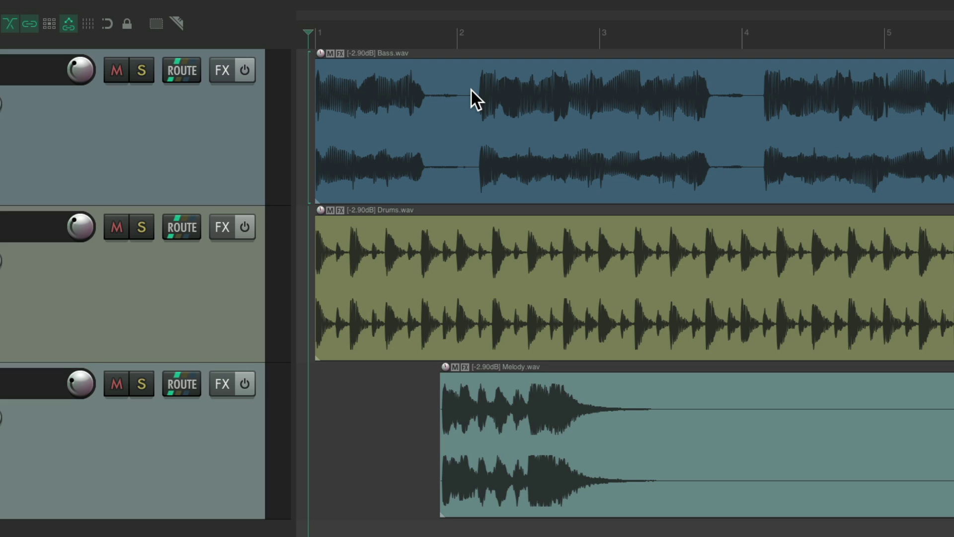
pyautogui.click(475, 38)
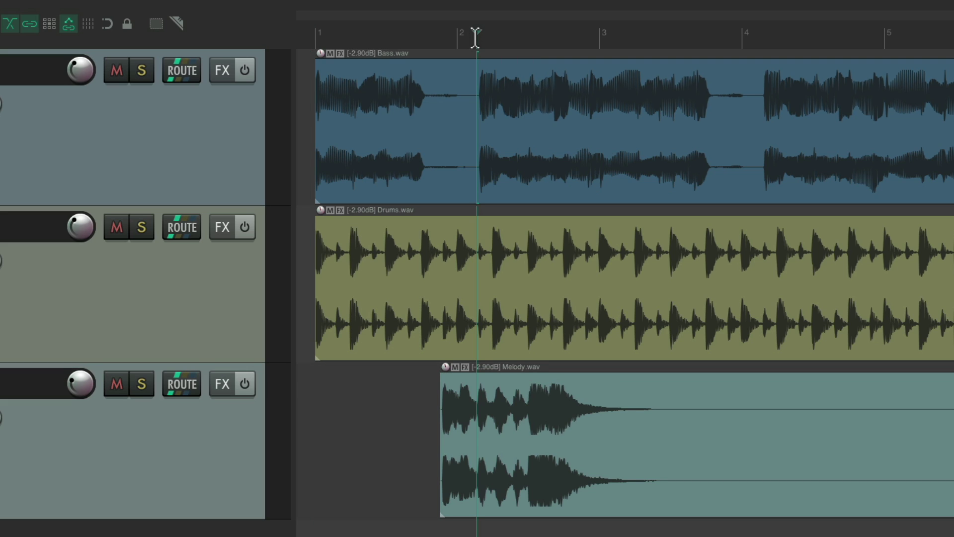
# Step: Click the Drums, Bass and Melody items to select them and move the edit cursor, then return to the project start
pyautogui.click(442, 208)
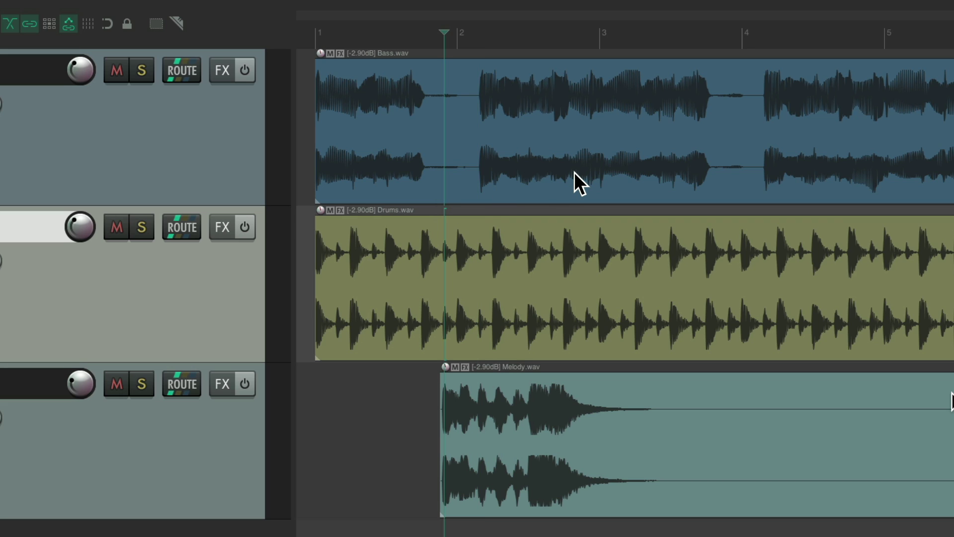
pyautogui.click(472, 177)
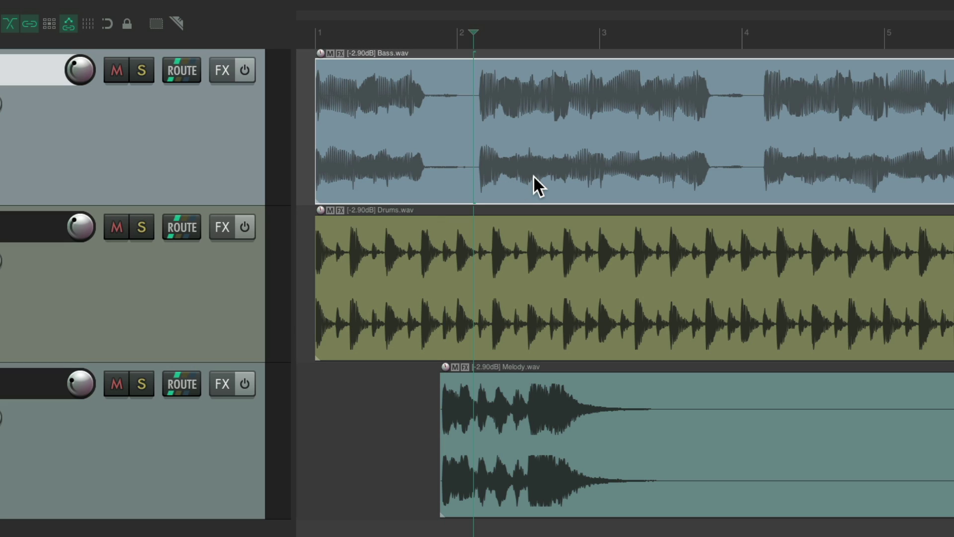
pyautogui.click(528, 500)
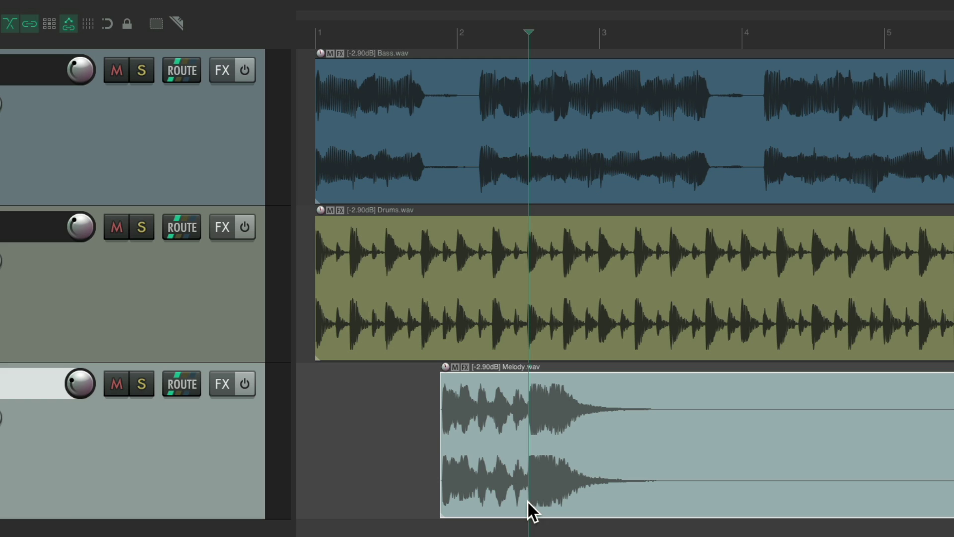
pyautogui.click(417, 345)
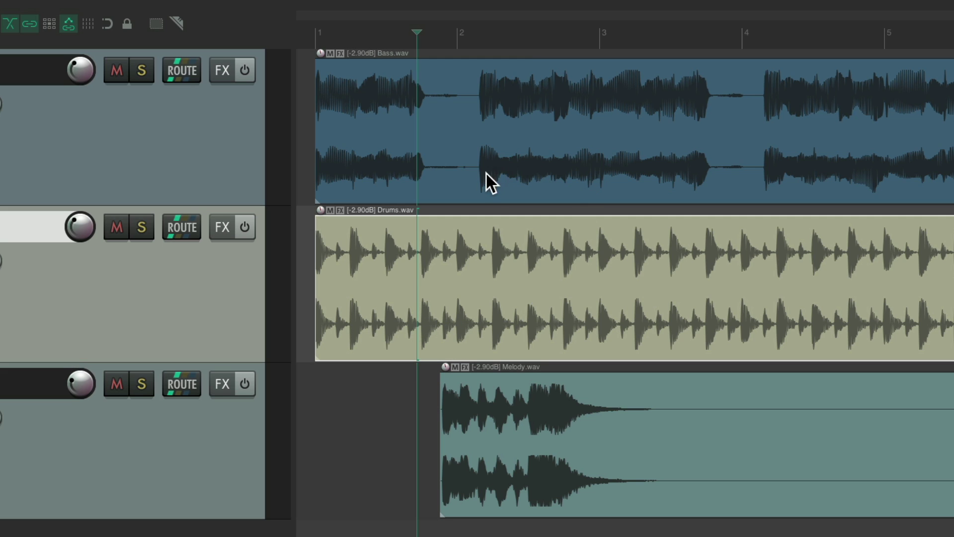
pyautogui.click(476, 182)
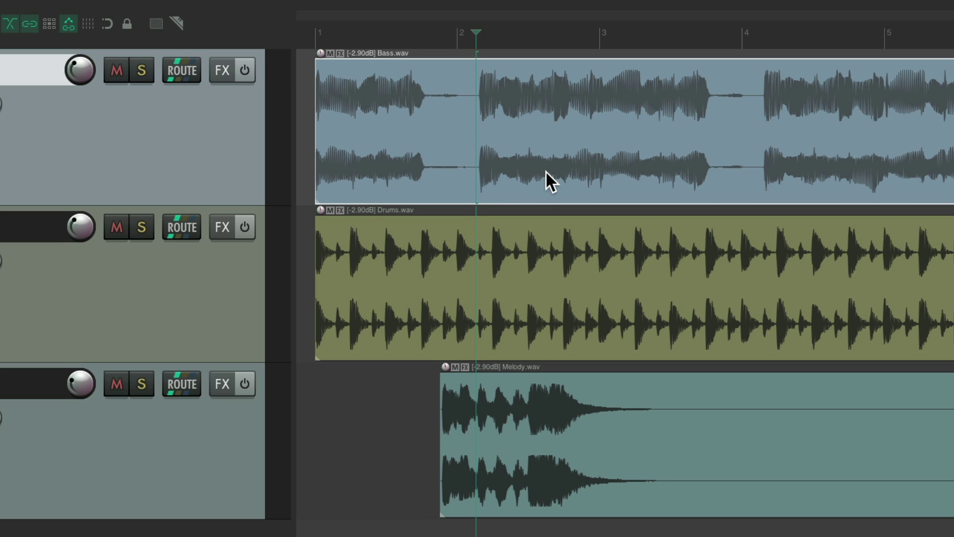
pyautogui.press('Escape')
pyautogui.press('Home')
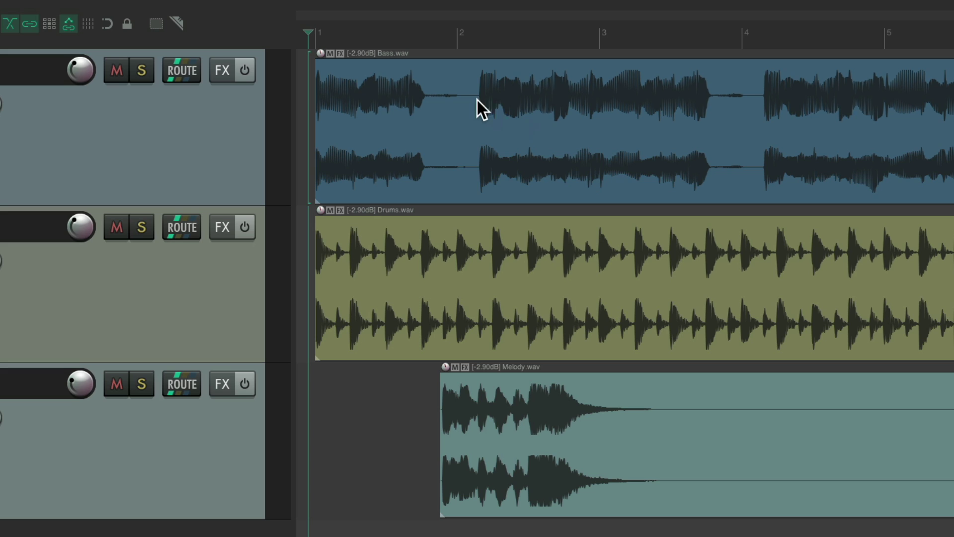
# Step: Select the Bass, Drums and Melody items again, then reopen the Mouse Modifiers preferences
pyautogui.click(470, 70)
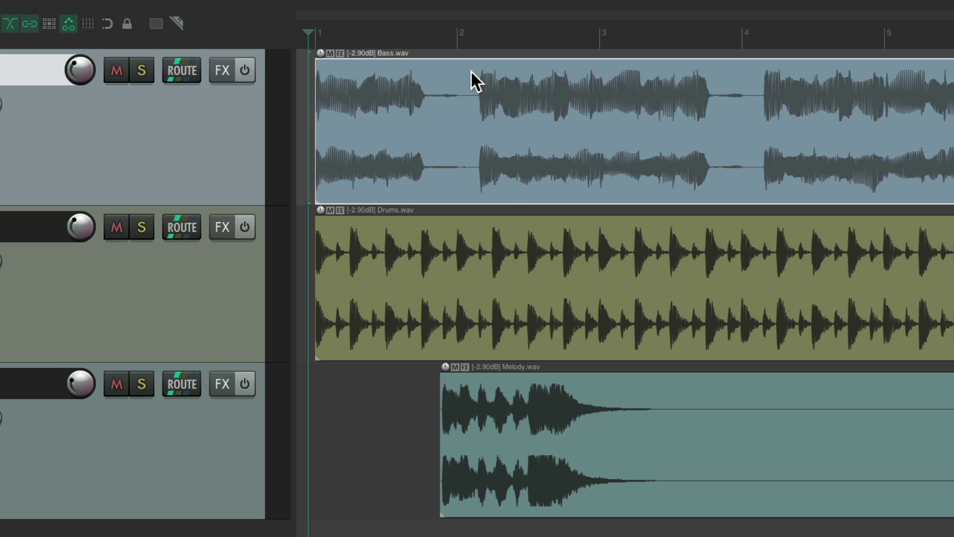
pyautogui.click(490, 241)
pyautogui.click(510, 395)
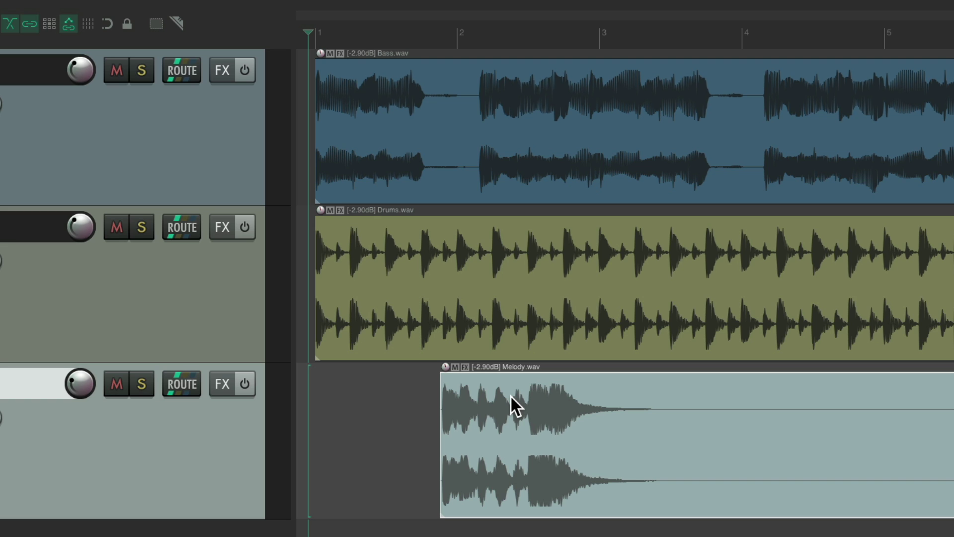
pyautogui.press('super+comma')
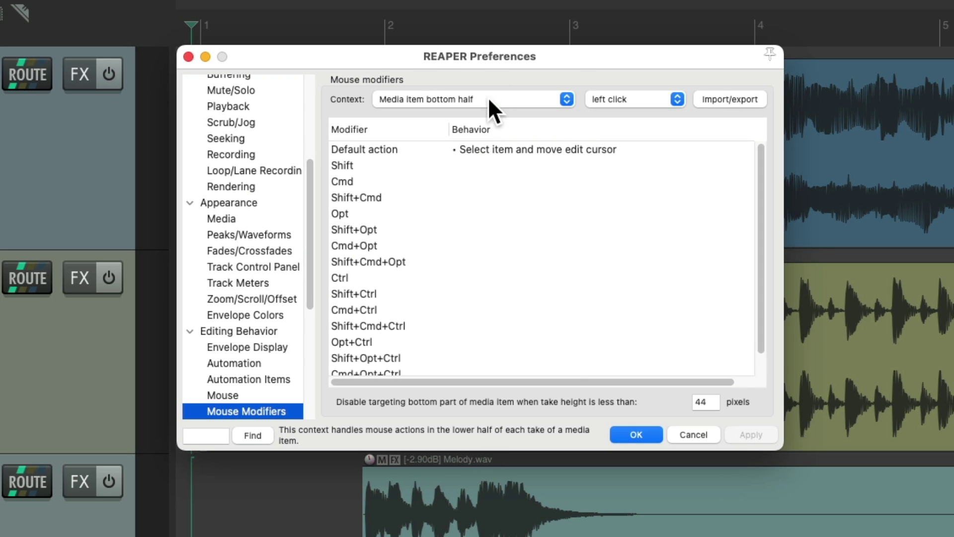
# Step: View the Media item context's left-click behaviours, switch back to Media item bottom half, then select the Bass item
pyautogui.click(488, 96)
pyautogui.click(489, 85)
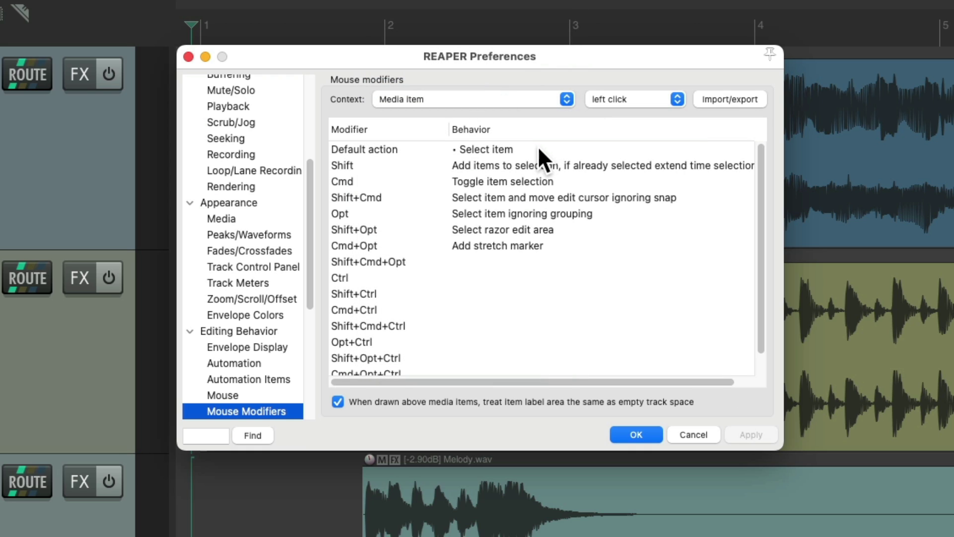
pyautogui.click(512, 97)
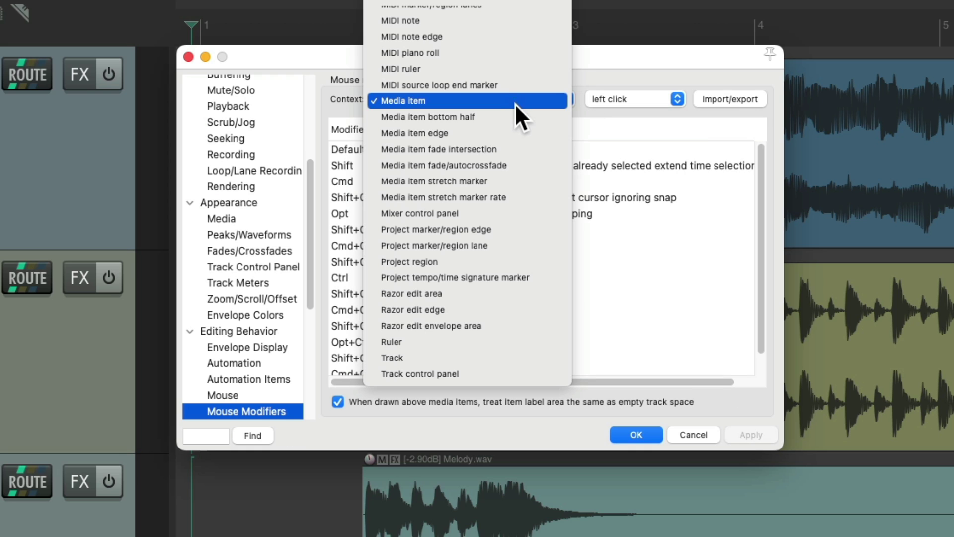
pyautogui.click(520, 117)
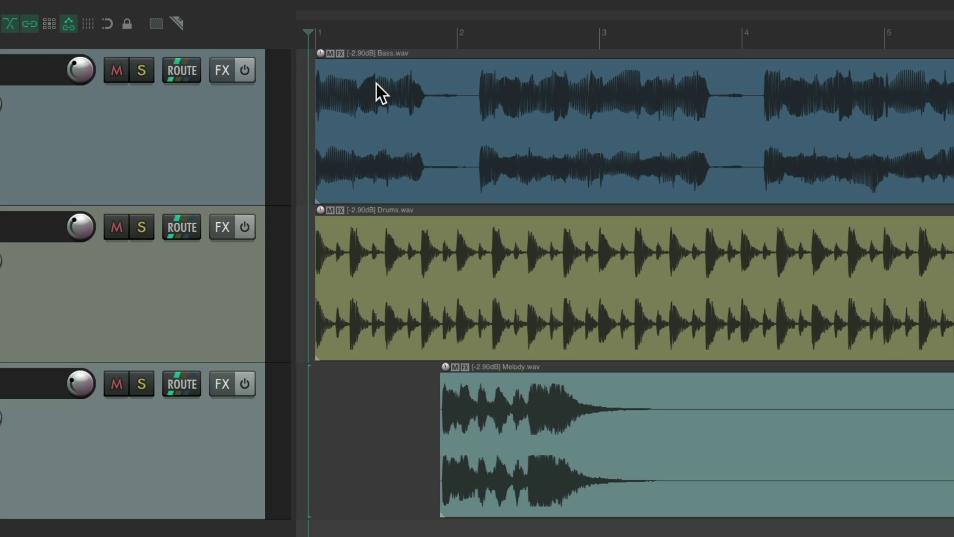
pyautogui.click(377, 84)
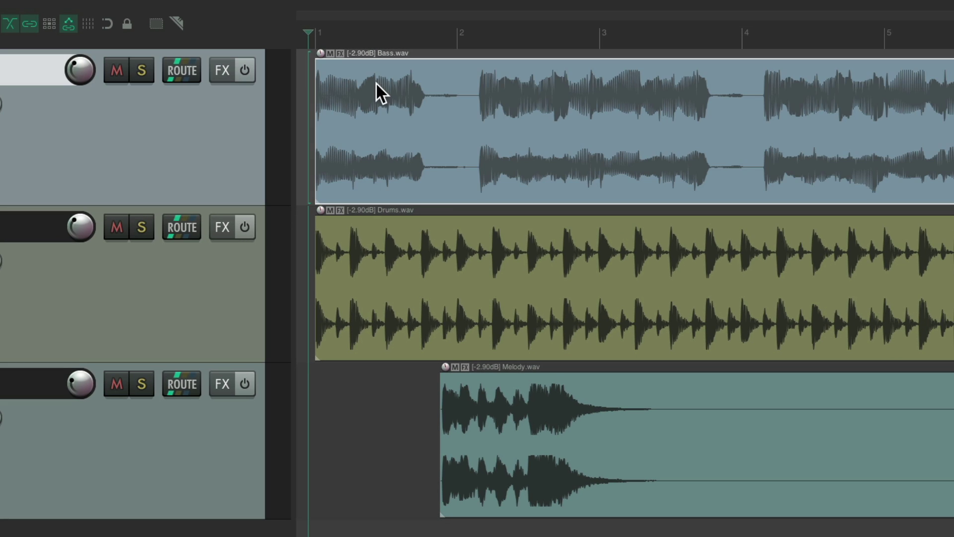
pyautogui.click(482, 249)
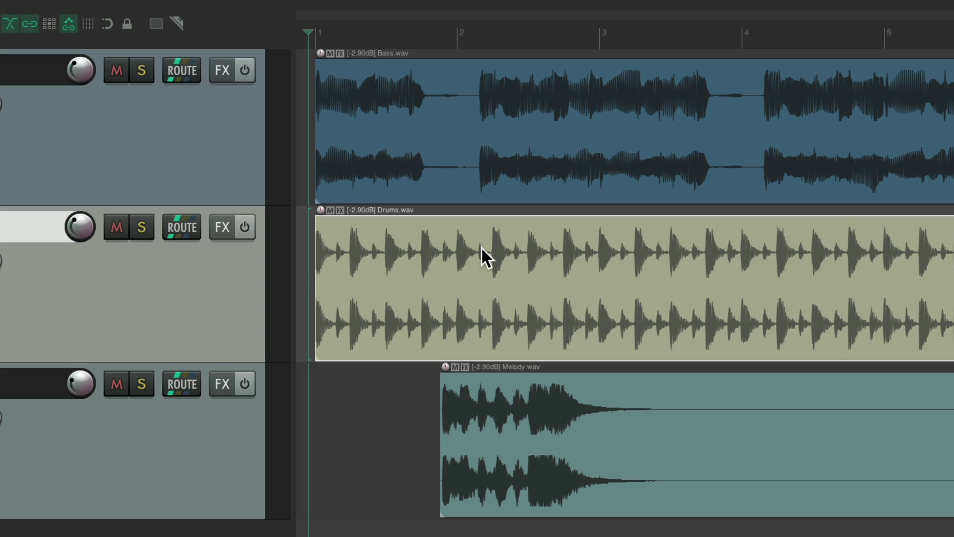
pyautogui.click(512, 400)
pyautogui.click(467, 190)
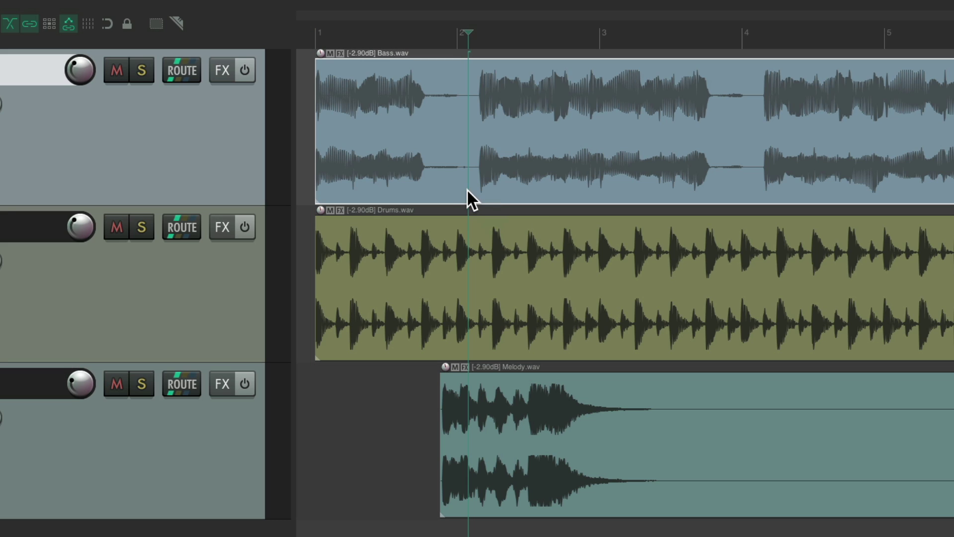
pyautogui.click(490, 323)
pyautogui.click(528, 472)
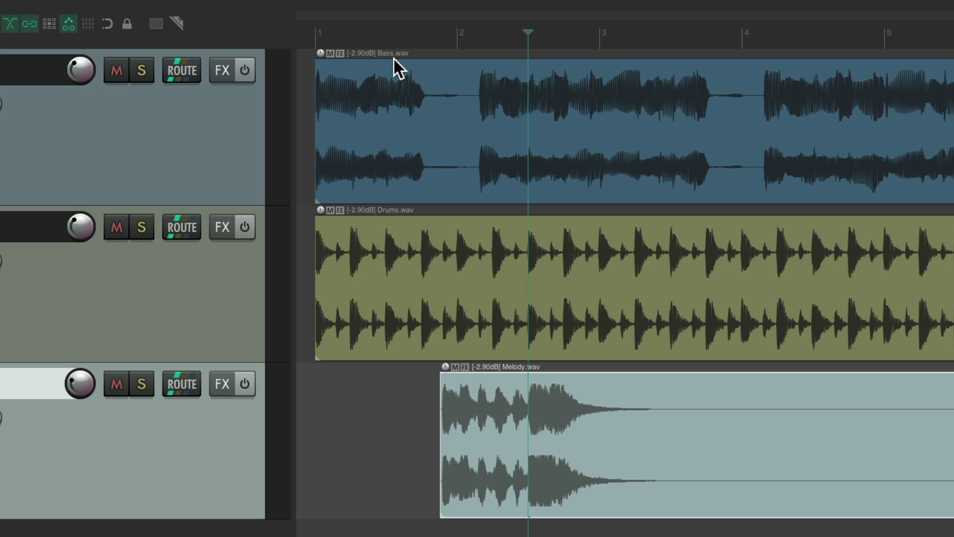
pyautogui.click(308, 35)
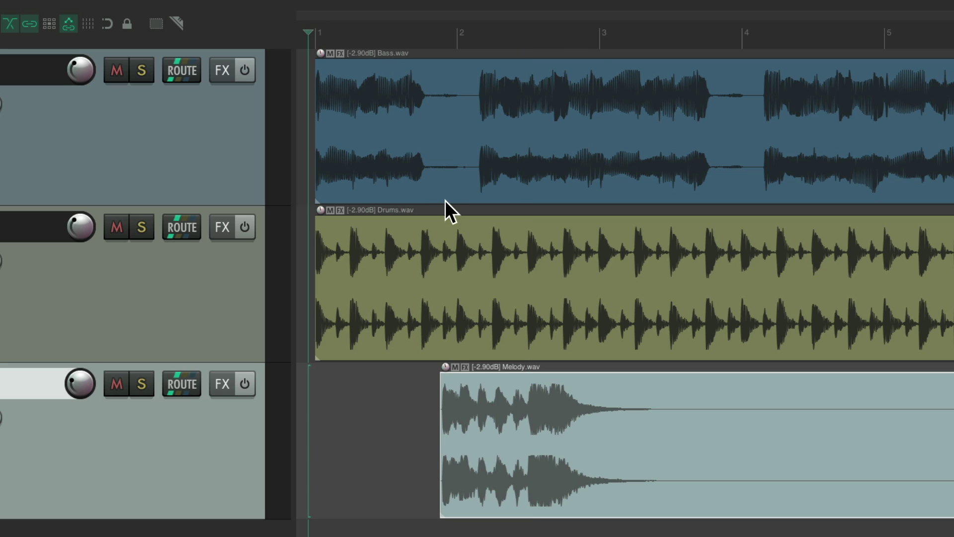
pyautogui.click(451, 211)
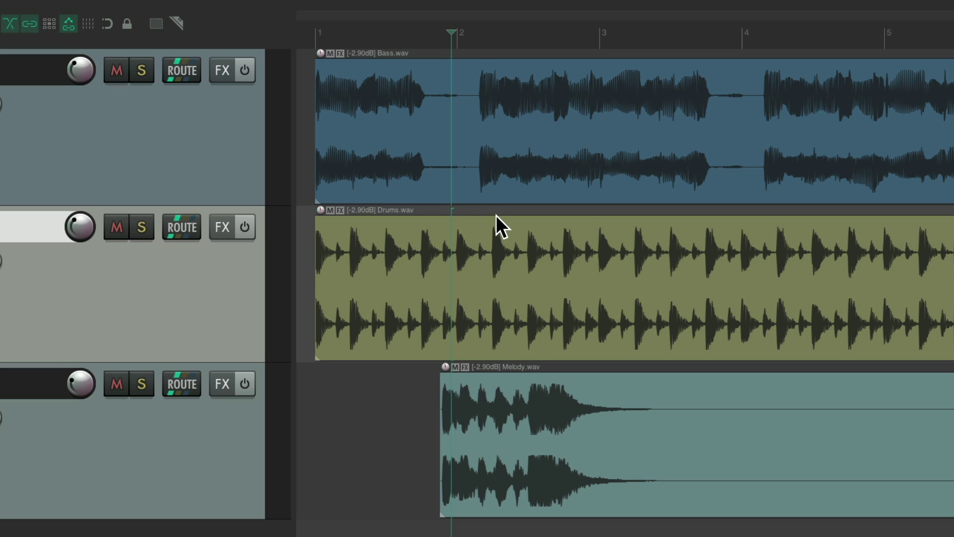
pyautogui.click(475, 52)
pyautogui.click(761, 49)
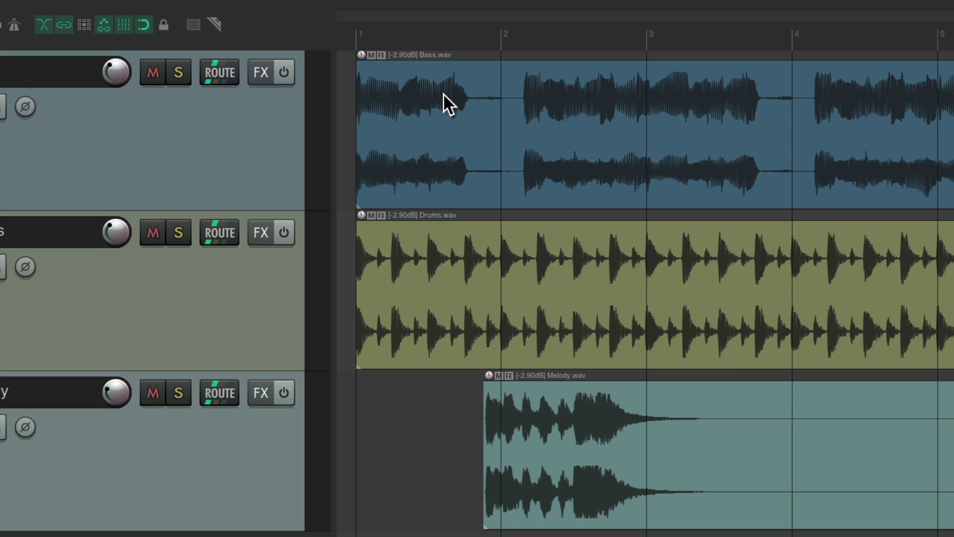
# Step: Drag the Bass item to bar 2 and back to bar 1, then open Snap/Grid Settings
pyautogui.moveTo(444, 95); pyautogui.dragTo(562, 130)
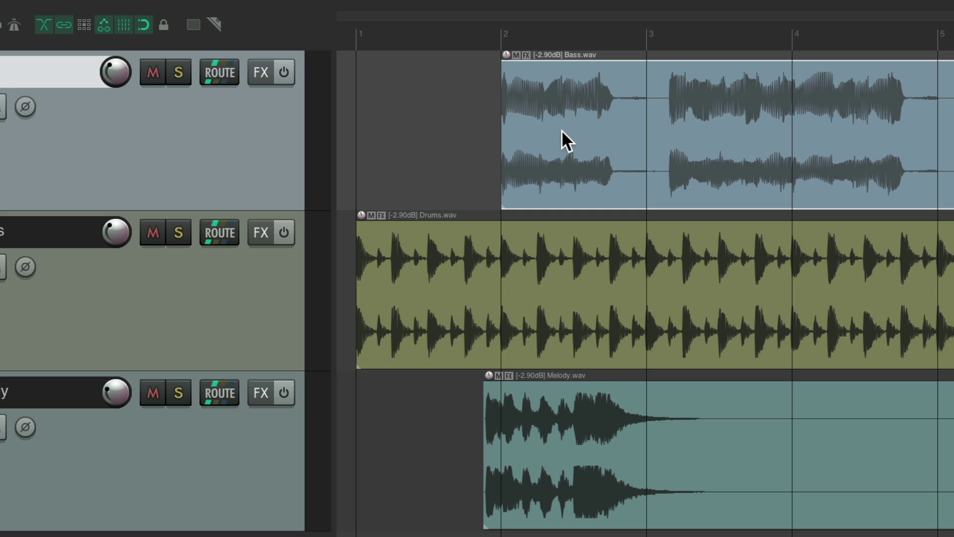
pyautogui.moveTo(497, 124); pyautogui.dragTo(441, 96)
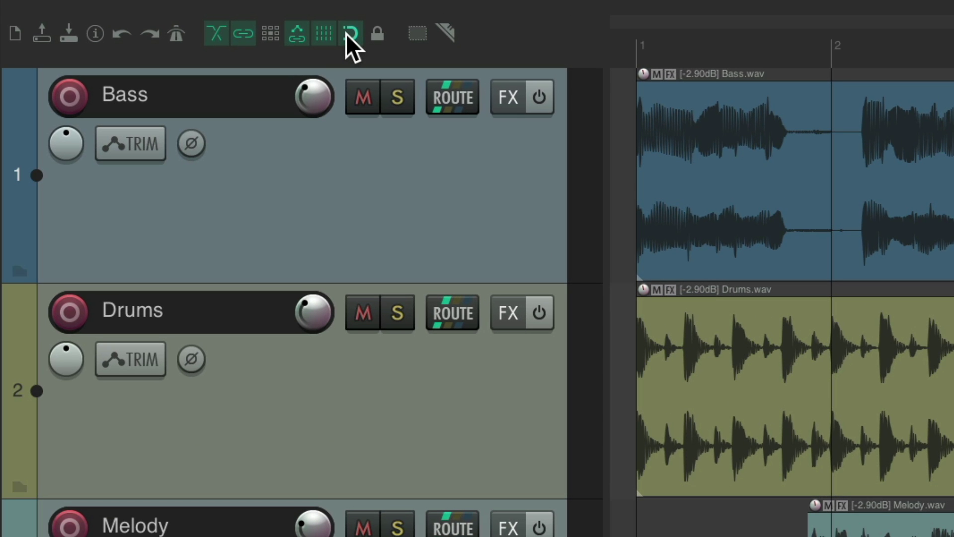
pyautogui.rightClick(345, 39)
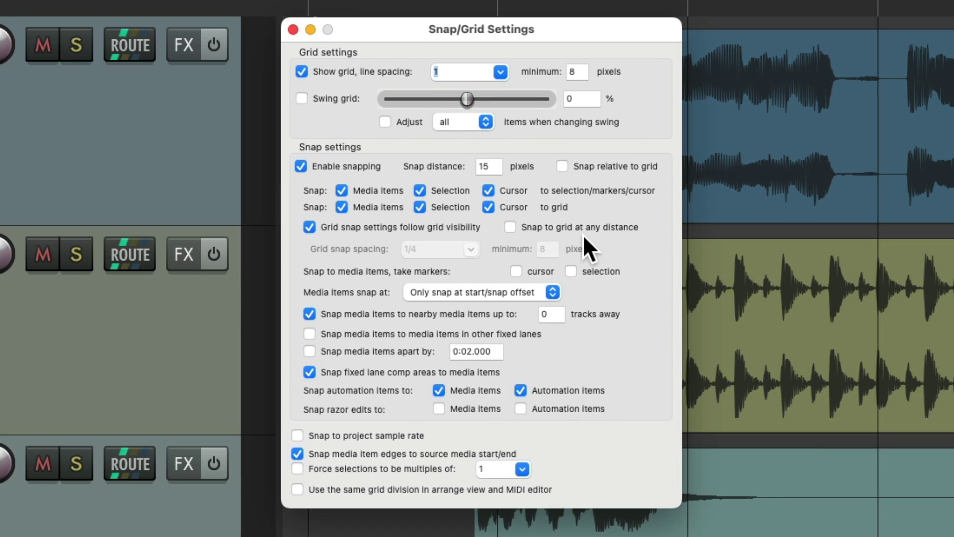
# Step: Close the settings, nudge the Bass item just past bar 1 and back, then reopen Snap/Grid Settings
pyautogui.press('Escape')
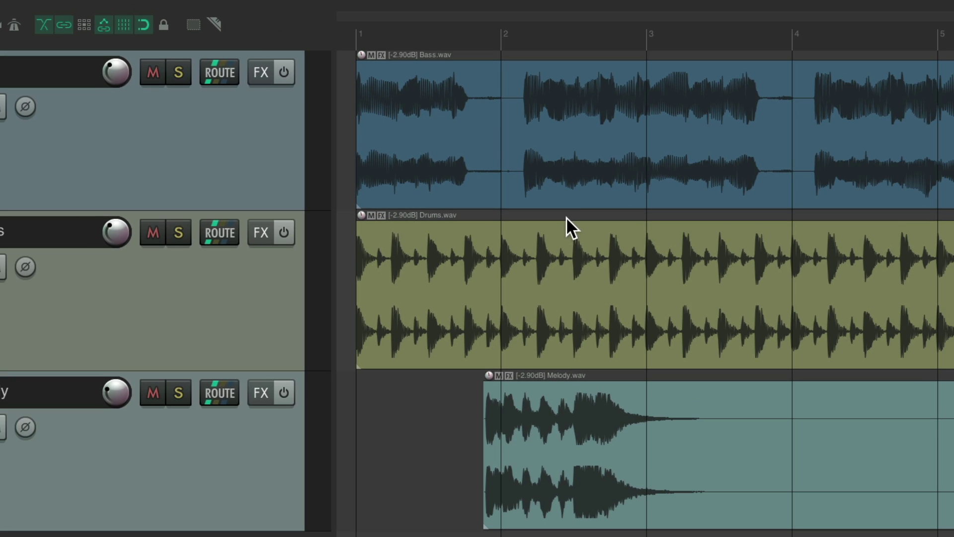
pyautogui.moveTo(437, 129); pyautogui.dragTo(467, 118)
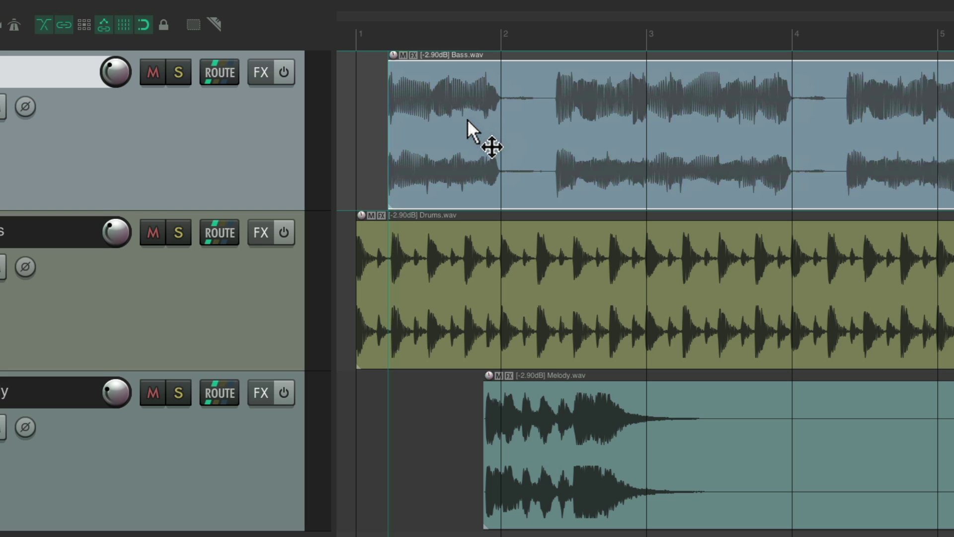
pyautogui.moveTo(467, 118); pyautogui.dragTo(440, 121)
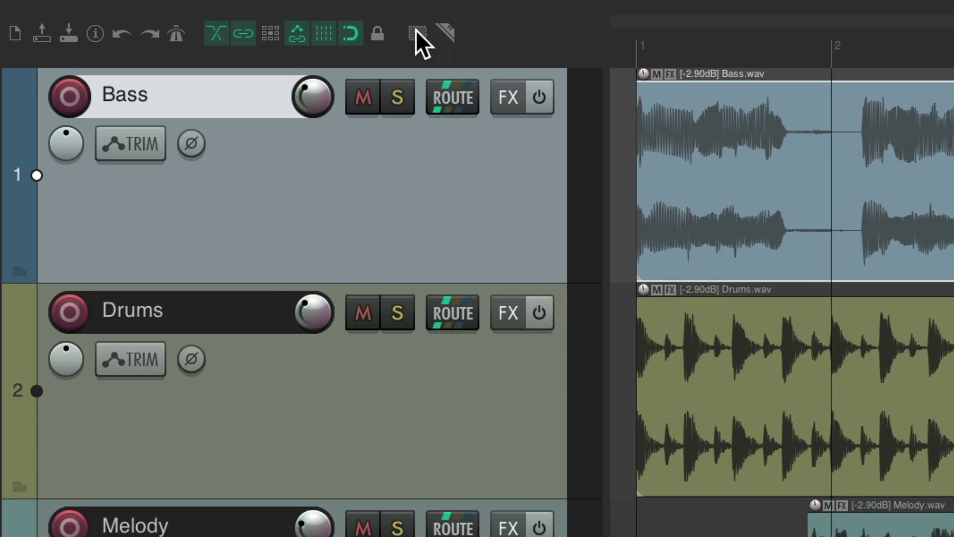
pyautogui.rightClick(348, 31)
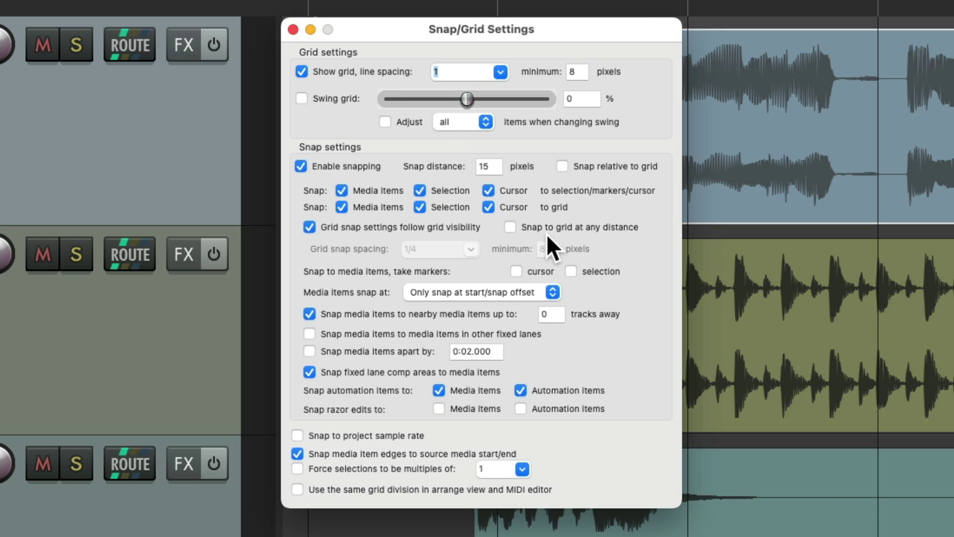
# Step: Close Snap/Grid Settings and test dragging the Bass item around bar 1 without snapping
pyautogui.click(293, 29)
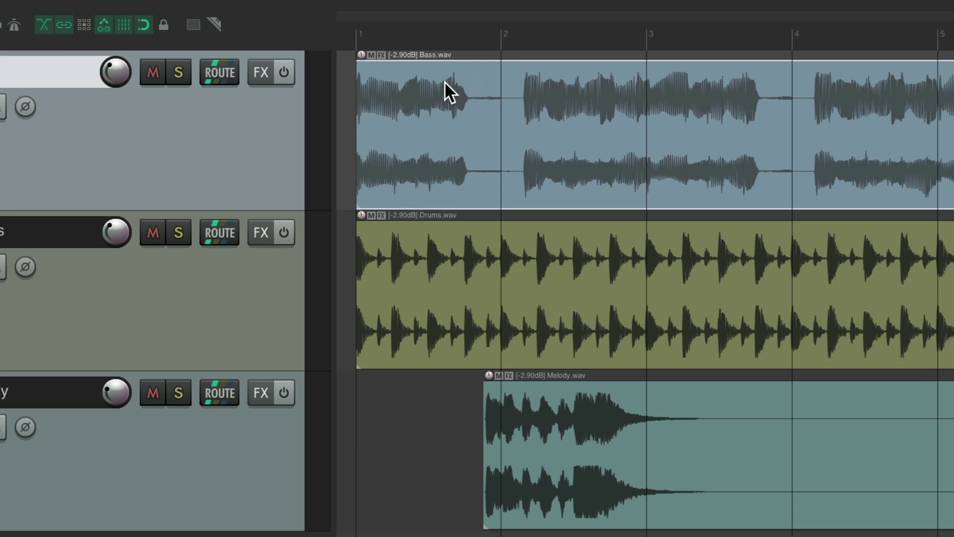
pyautogui.moveTo(427, 85)
pyautogui.mouseDown()
pyautogui.moveTo(574, 88)
pyautogui.moveTo(435, 88)
pyautogui.moveTo(442, 94)
pyautogui.mouseUp()
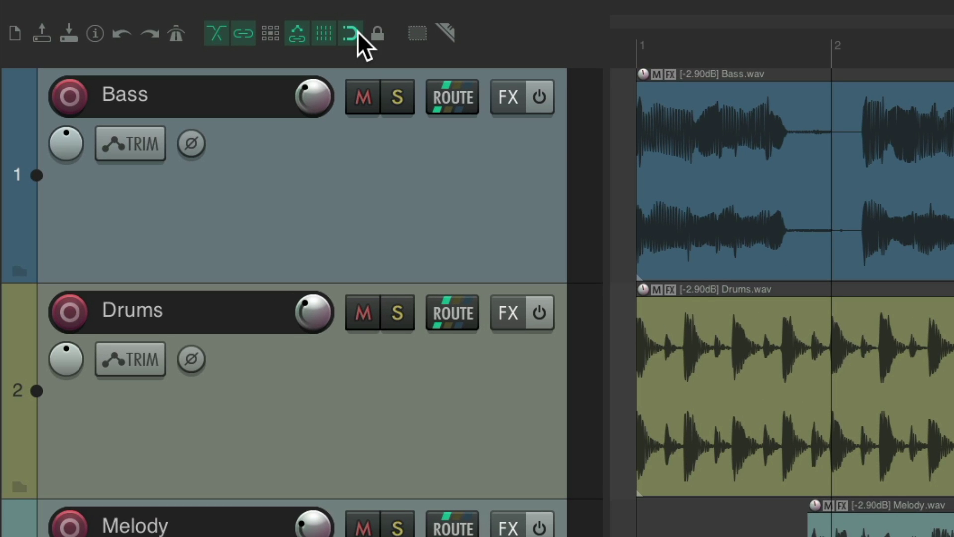
pyautogui.rightClick(143, 24)
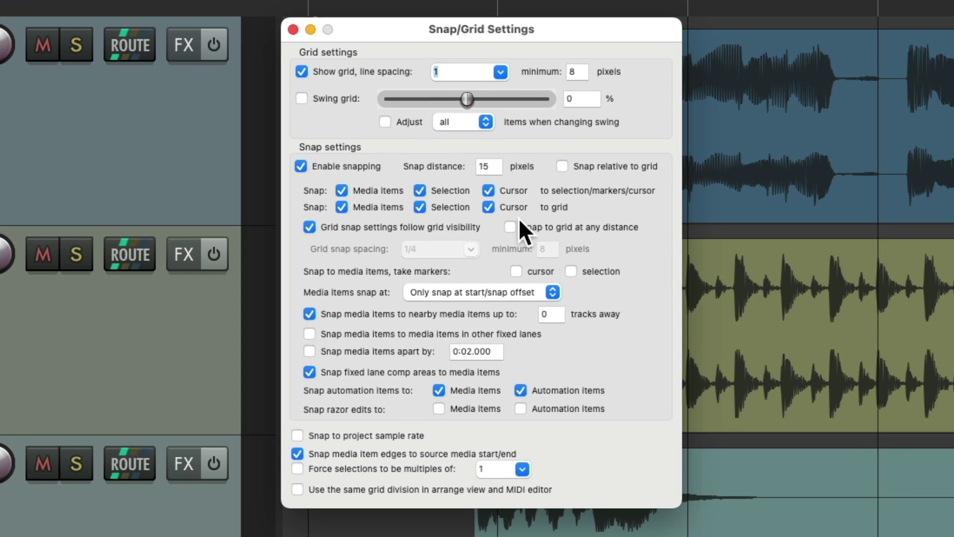
pyautogui.click(292, 29)
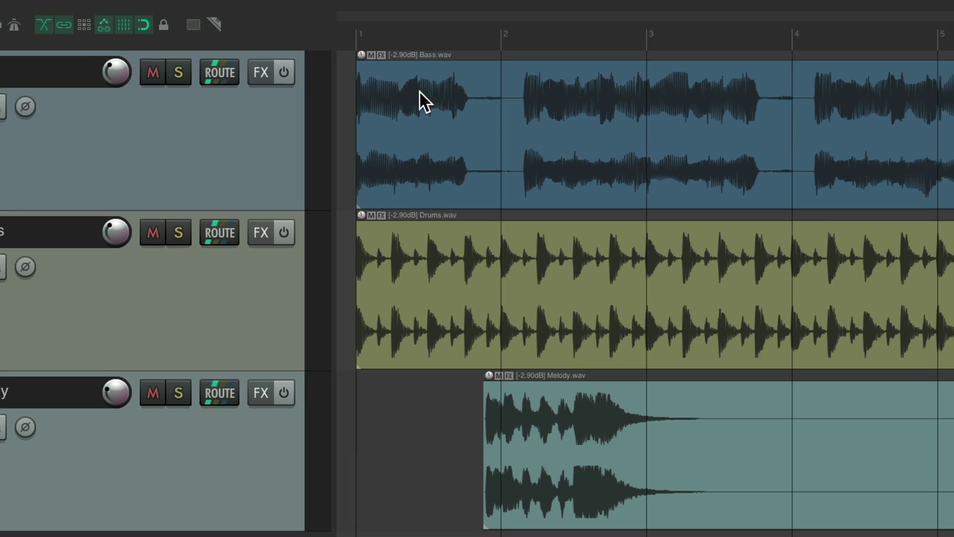
pyautogui.moveTo(418, 90)
pyautogui.mouseDown()
pyautogui.moveTo(542, 87)
pyautogui.moveTo(432, 93)
pyautogui.moveTo(506, 92)
pyautogui.moveTo(446, 97)
pyautogui.mouseUp()
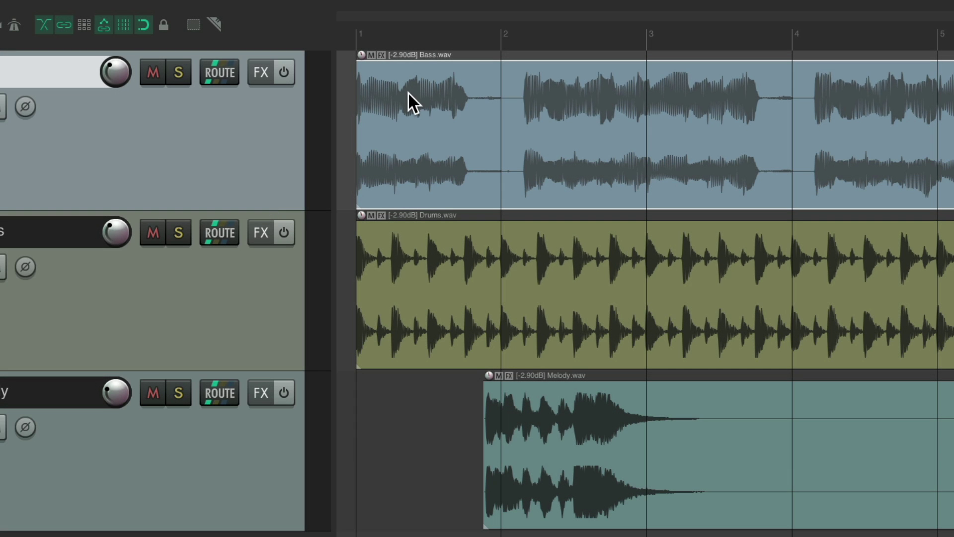
# Step: Drag the Bass item toward bars 1.5 and 2, then enable snapping and drop it at bar 1
pyautogui.moveTo(407, 91); pyautogui.dragTo(429, 121)
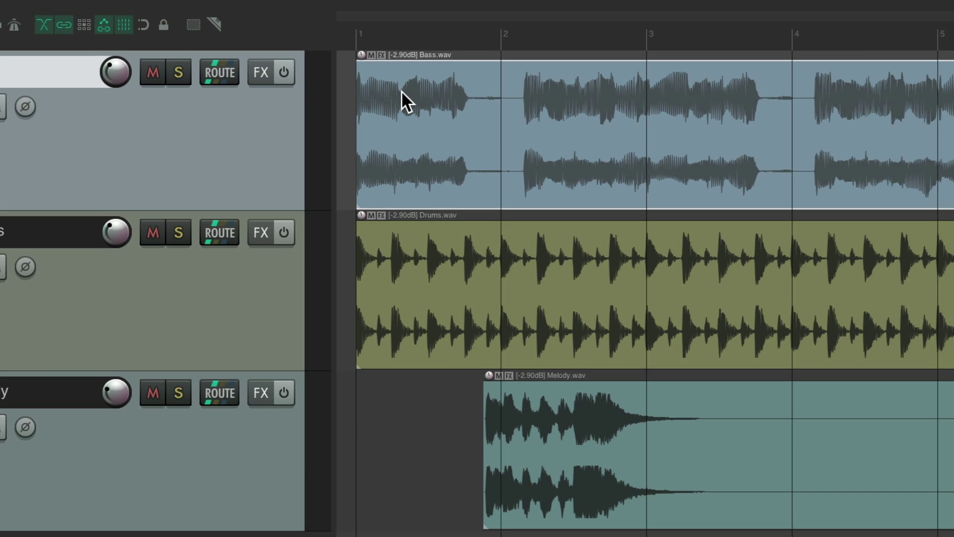
pyautogui.moveTo(697, 123); pyautogui.dragTo(801, 119)
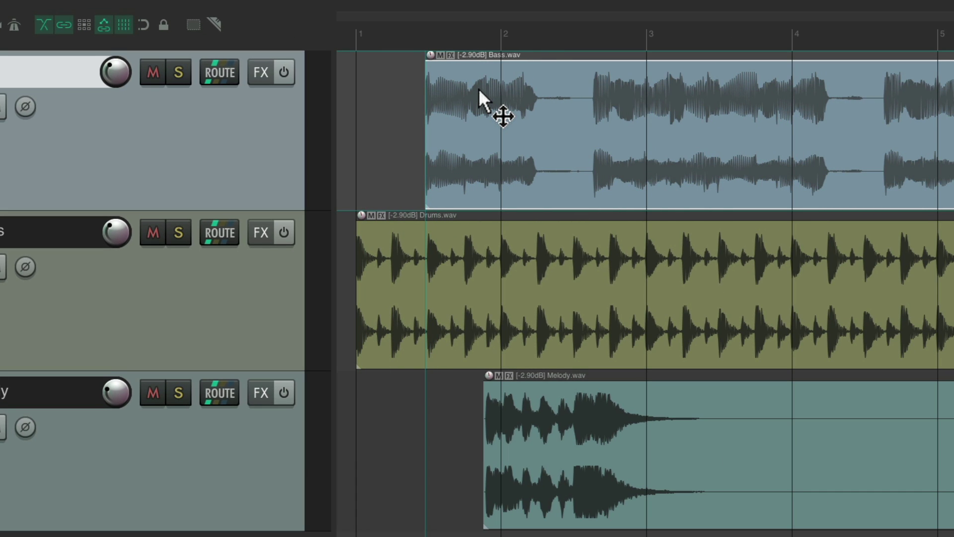
pyautogui.moveTo(479, 88); pyautogui.dragTo(458, 85)
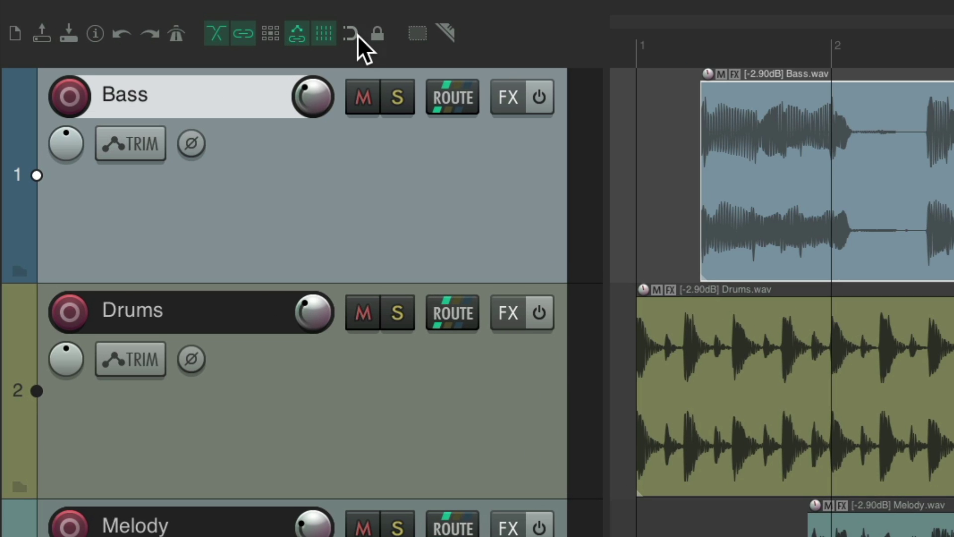
pyautogui.click(357, 34)
pyautogui.moveTo(762, 153); pyautogui.dragTo(729, 151)
pyautogui.moveTo(425, 112)
pyautogui.mouseDown()
pyautogui.moveTo(414, 112)
pyautogui.moveTo(657, 109)
pyautogui.moveTo(419, 101)
pyautogui.mouseUp()
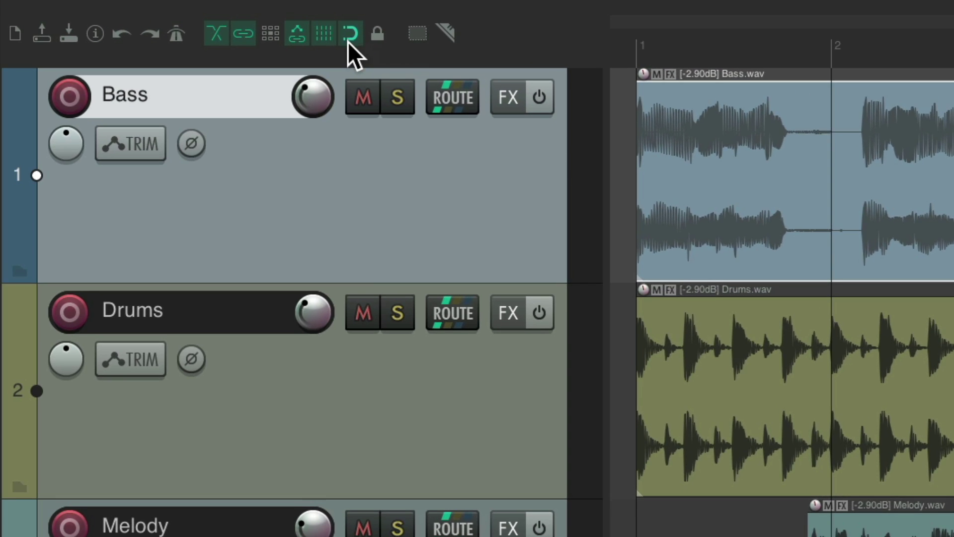
pyautogui.rightClick(144, 24)
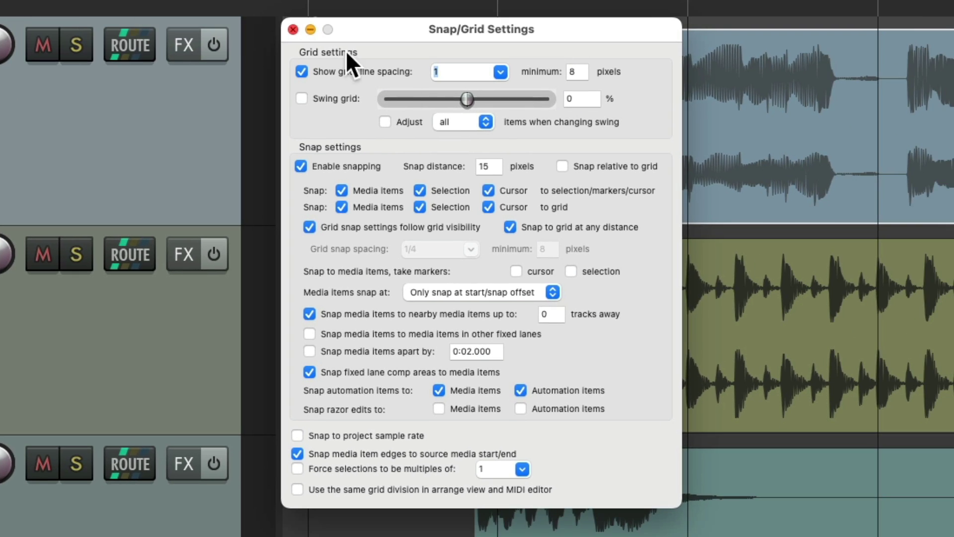
pyautogui.press('Escape')
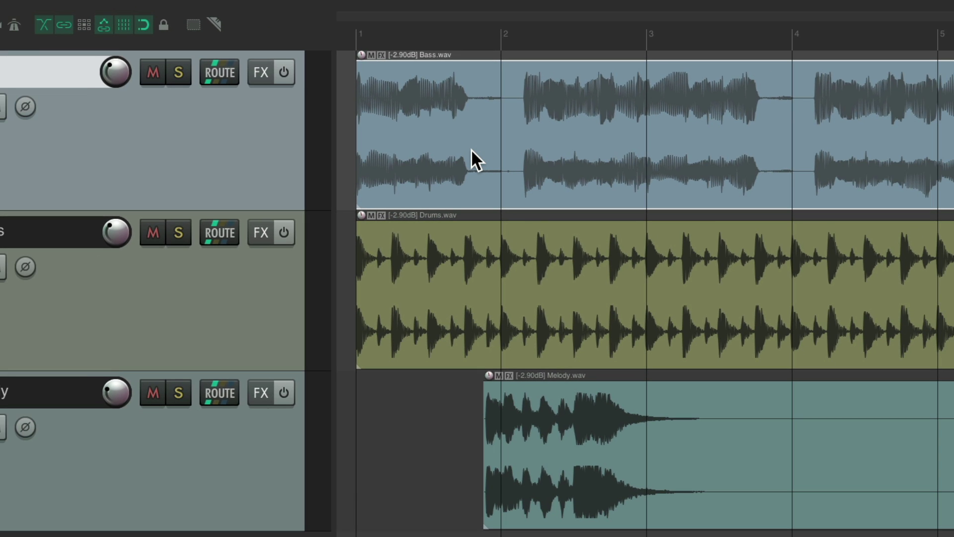
pyautogui.moveTo(447, 132); pyautogui.dragTo(402, 112)
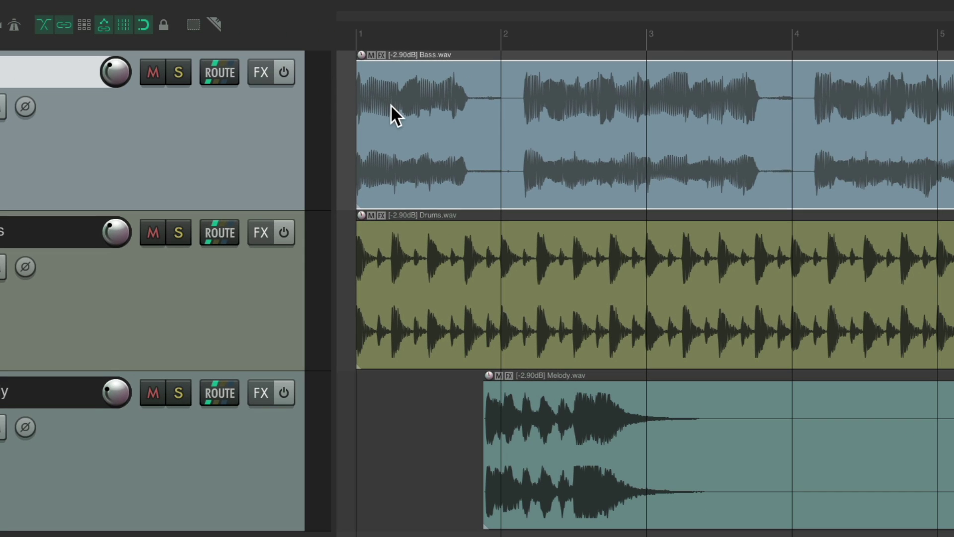
pyautogui.moveTo(683, 140); pyautogui.dragTo(806, 139)
pyautogui.moveTo(481, 104); pyautogui.dragTo(544, 116)
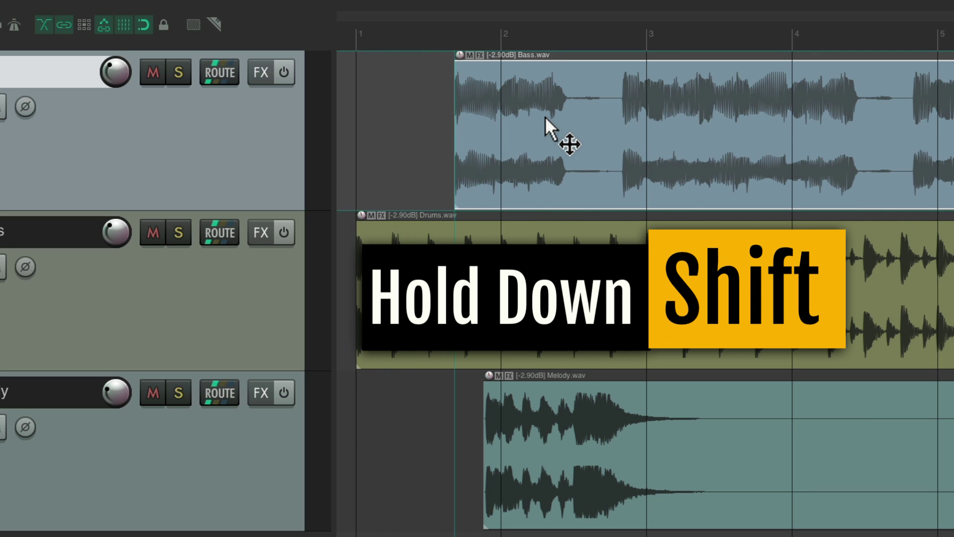
pyautogui.moveTo(544, 116); pyautogui.dragTo(445, 132)
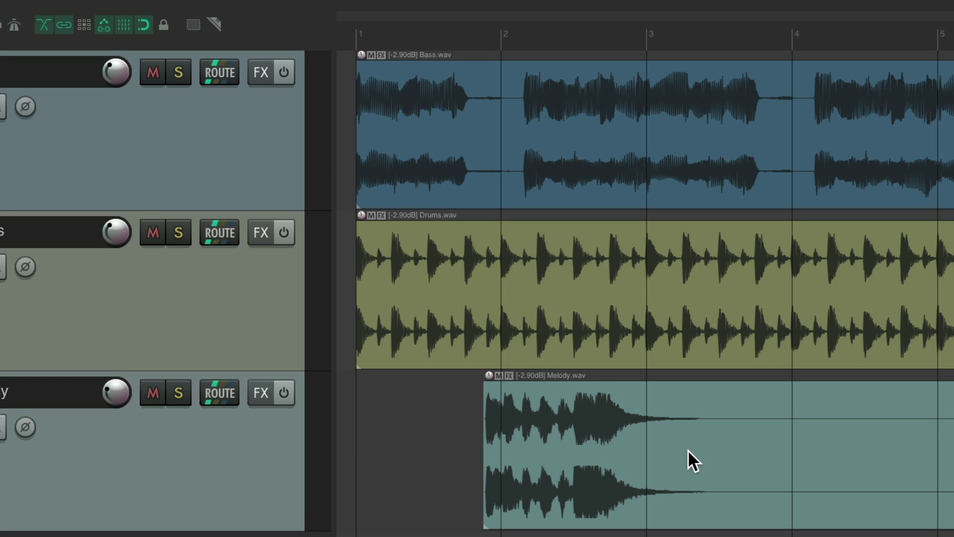
# Step: Open the Mixer and adjust the Bass, Drums and Melody faders, undoing the Drums change
pyautogui.press('super+m')
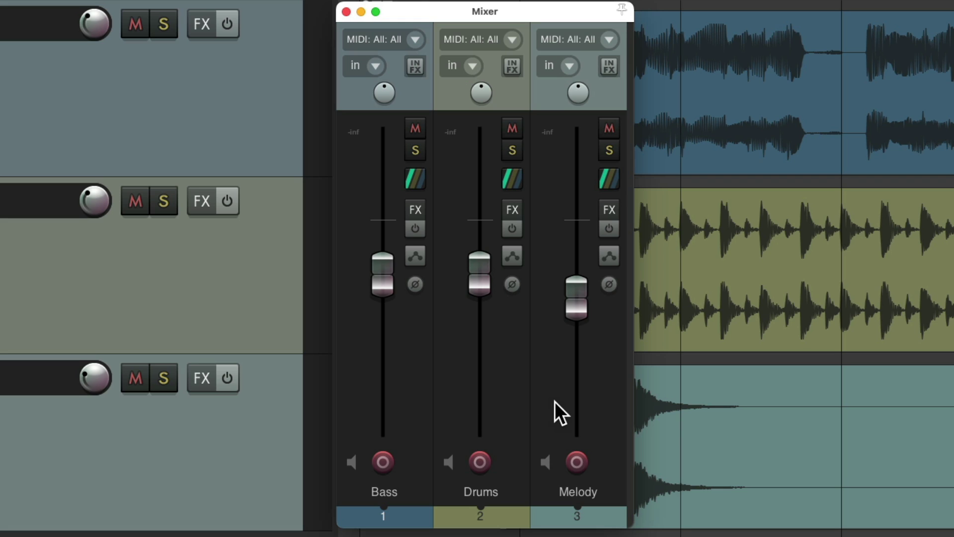
pyautogui.moveTo(384, 289)
pyautogui.mouseDown()
pyautogui.moveTo(375, 363)
pyautogui.moveTo(380, 289)
pyautogui.mouseUp()
pyautogui.moveTo(485, 285); pyautogui.dragTo(475, 300)
pyautogui.moveTo(582, 309)
pyautogui.mouseDown()
pyautogui.moveTo(576, 336)
pyautogui.moveTo(576, 326)
pyautogui.mouseUp()
pyautogui.press('super+z')
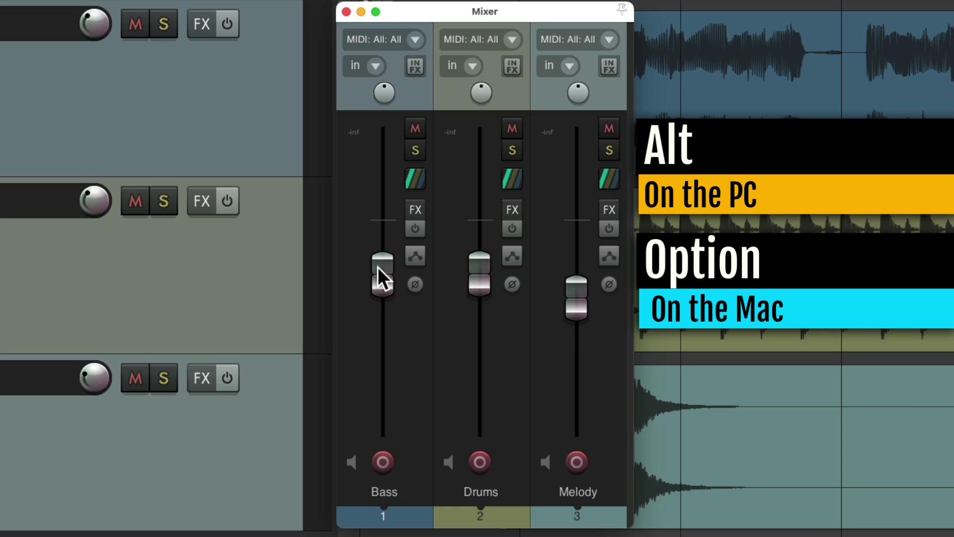
# Step: Pull the Bass and Drums faders down and Alt/Option-click each to reset it to default
pyautogui.moveTo(382, 276); pyautogui.dragTo(385, 335)
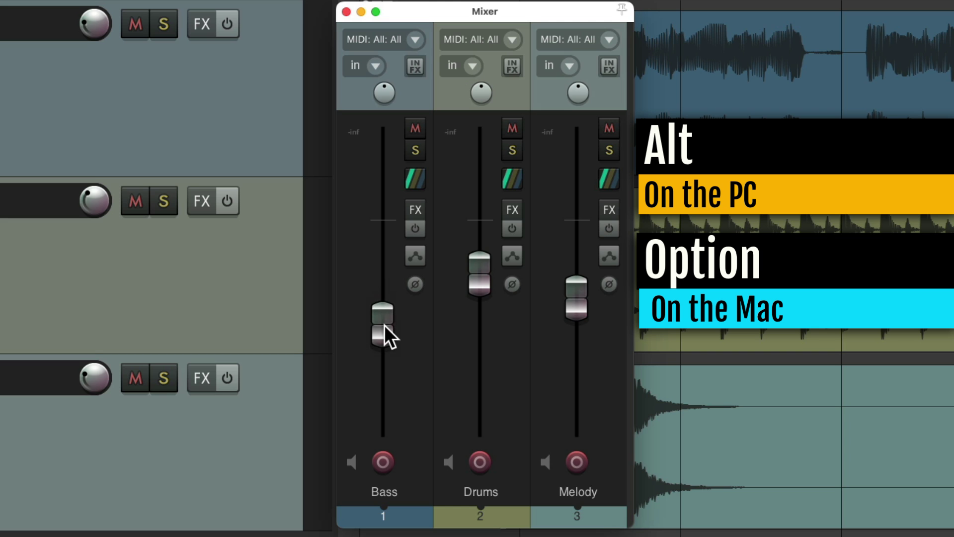
pyautogui.keyDown('alt'); pyautogui.click(384, 328); pyautogui.keyUp('alt')
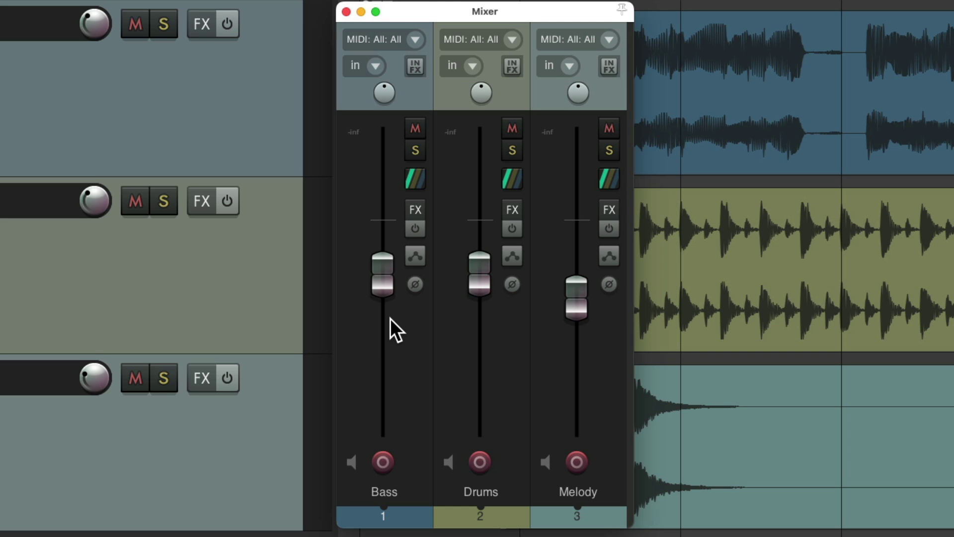
pyautogui.moveTo(479, 293); pyautogui.dragTo(469, 345)
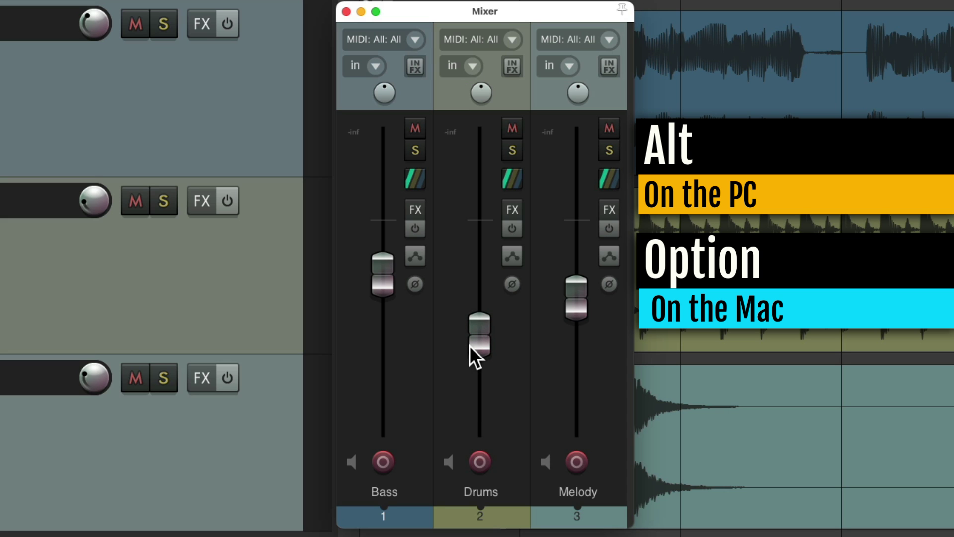
pyautogui.keyDown('alt'); pyautogui.click(470, 345); pyautogui.keyUp('alt')
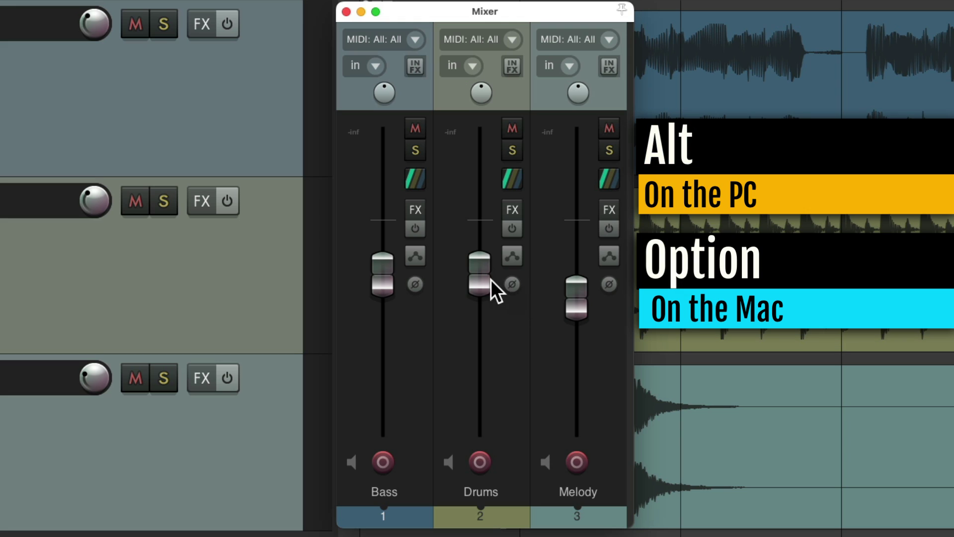
pyautogui.moveTo(483, 276); pyautogui.dragTo(478, 318)
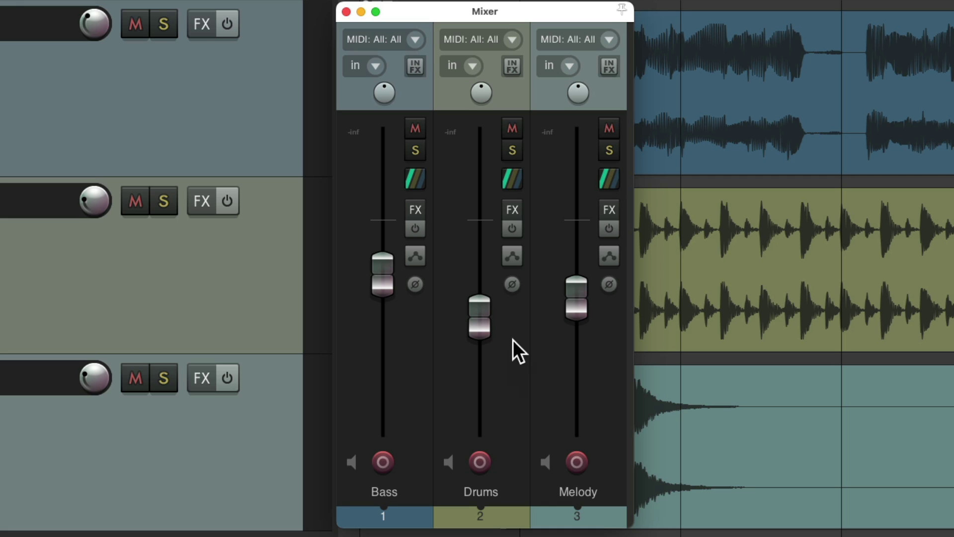
pyautogui.keyDown('alt'); pyautogui.click(488, 333); pyautogui.keyUp('alt')
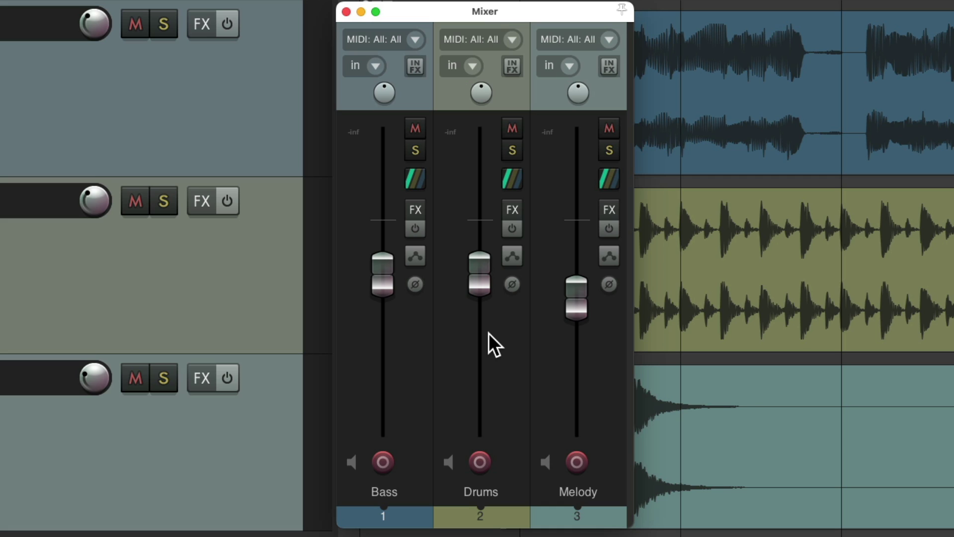
# Step: Pull the Drums fader down and reset it, then pan Drums left and recentre it
pyautogui.moveTo(476, 276); pyautogui.dragTo(468, 356)
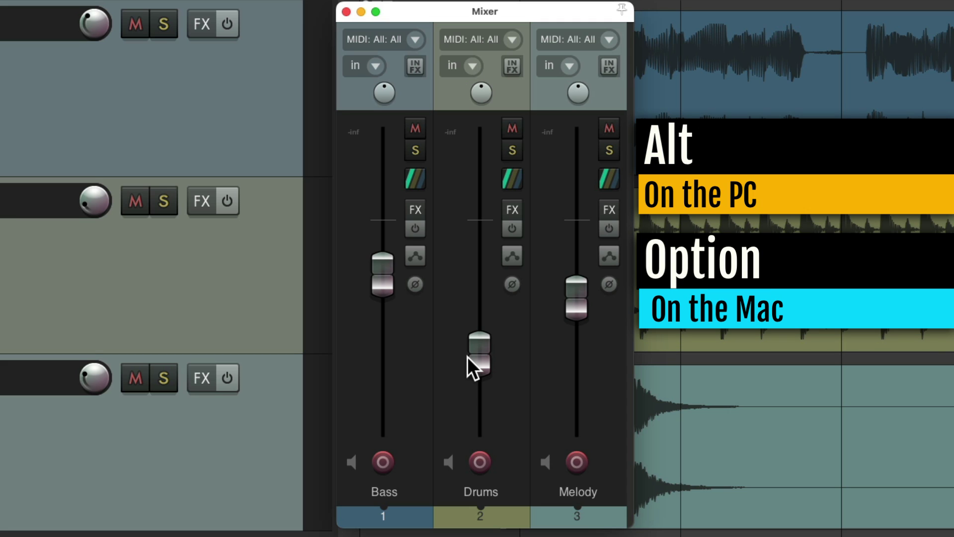
pyautogui.keyDown('alt'); pyautogui.click(467, 356); pyautogui.keyUp('alt')
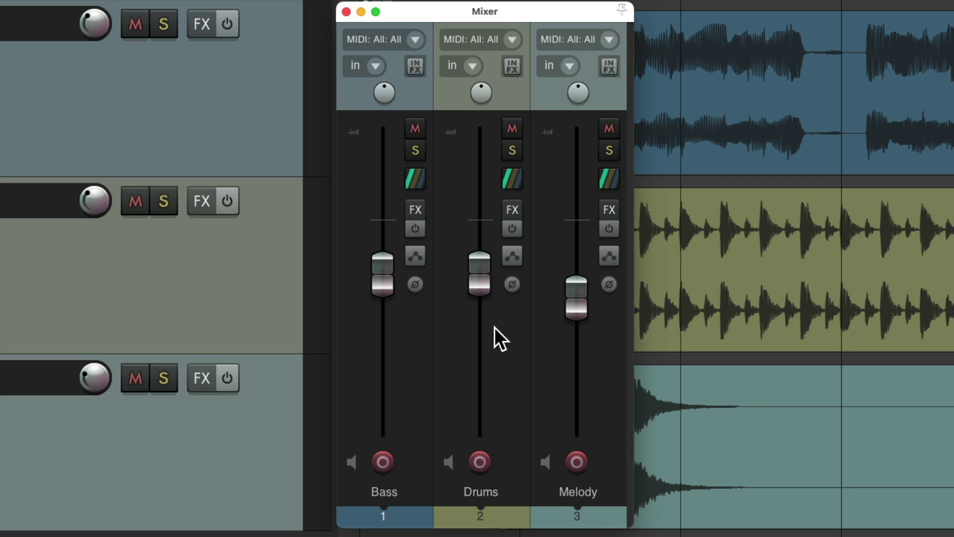
pyautogui.moveTo(484, 97); pyautogui.dragTo(484, 119)
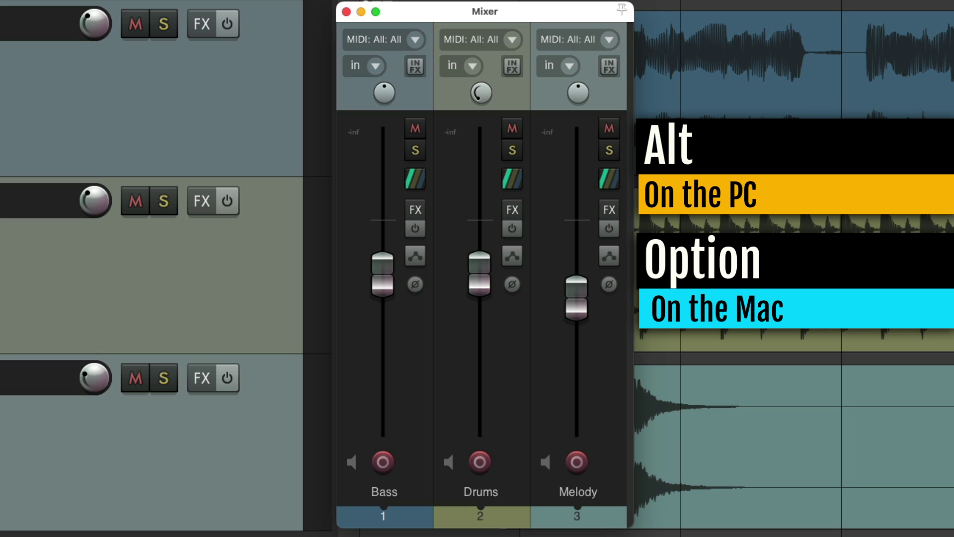
pyautogui.doubleClick(482, 94)
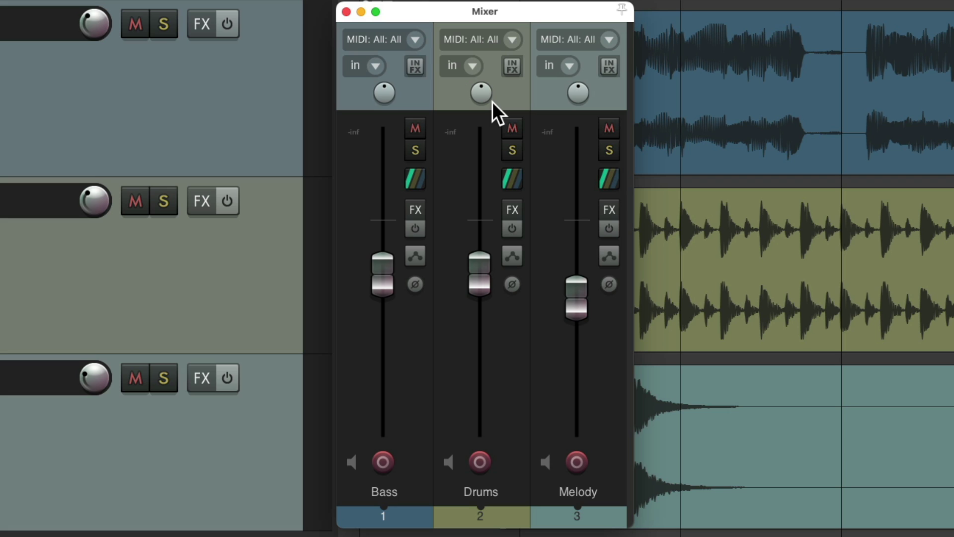
# Step: Select the Bass, Drums and Melody strips, lower their faders together and undo back to default
pyautogui.click(411, 519)
pyautogui.keyDown('shift'); pyautogui.click(560, 519); pyautogui.keyUp('shift')
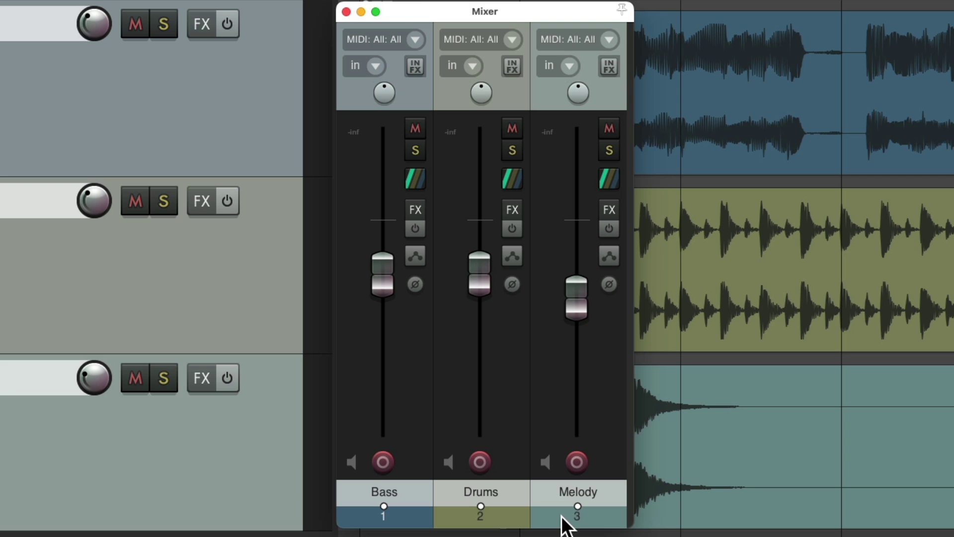
pyautogui.moveTo(481, 287); pyautogui.dragTo(481, 300)
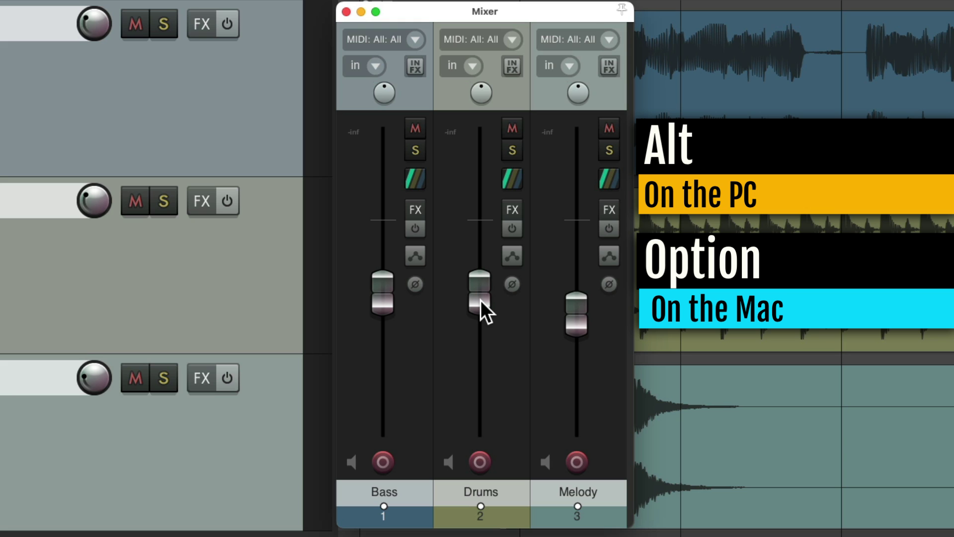
pyautogui.scroll(3, 481, 299)
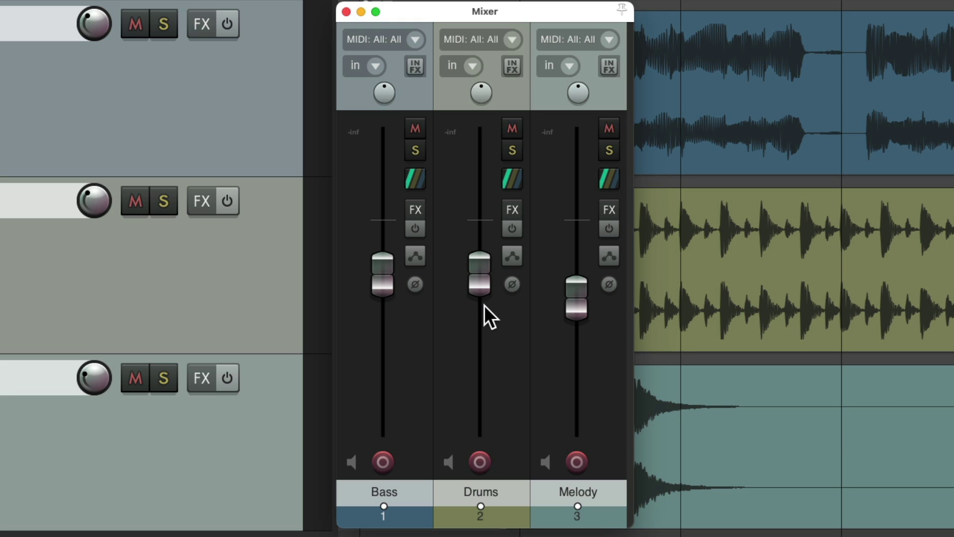
pyautogui.moveTo(484, 285); pyautogui.dragTo(478, 309)
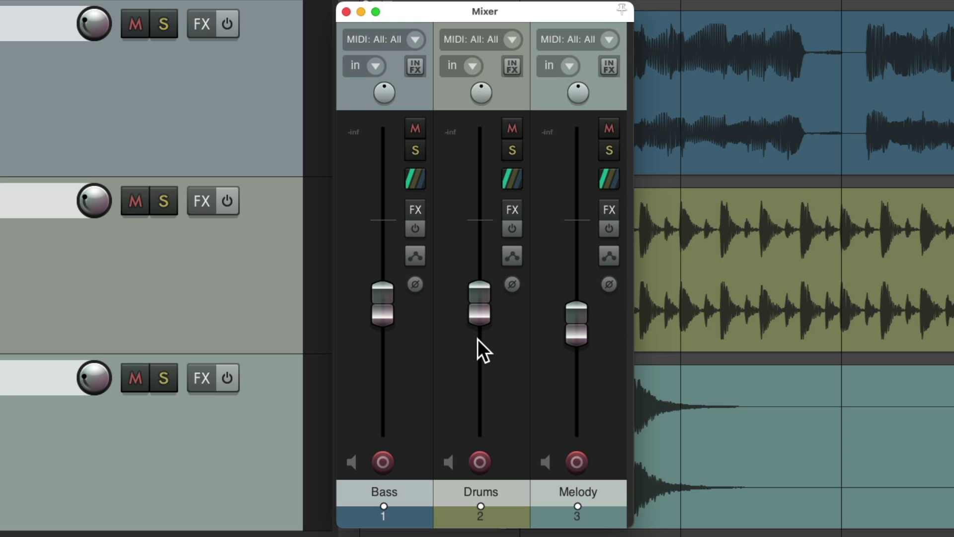
pyautogui.press('super+z')
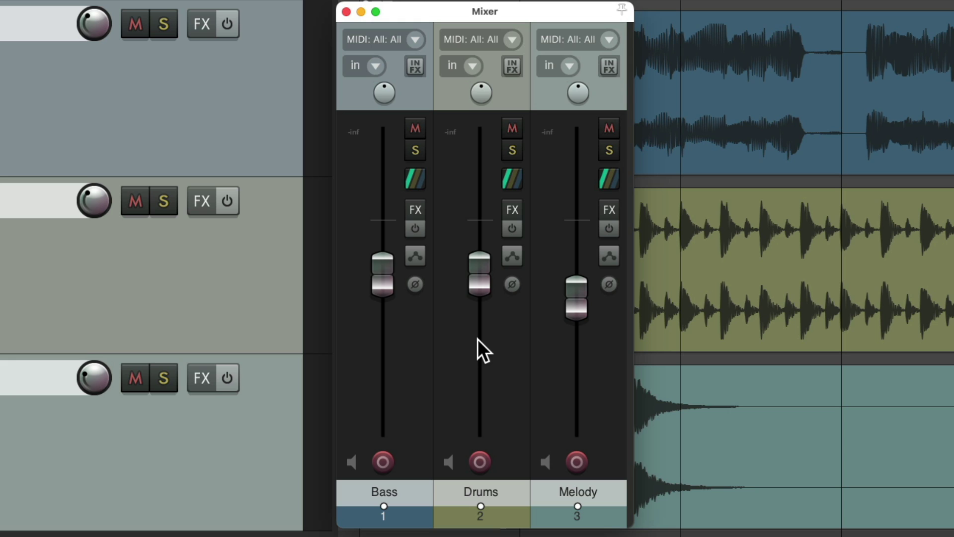
pyautogui.moveTo(476, 279); pyautogui.dragTo(475, 327)
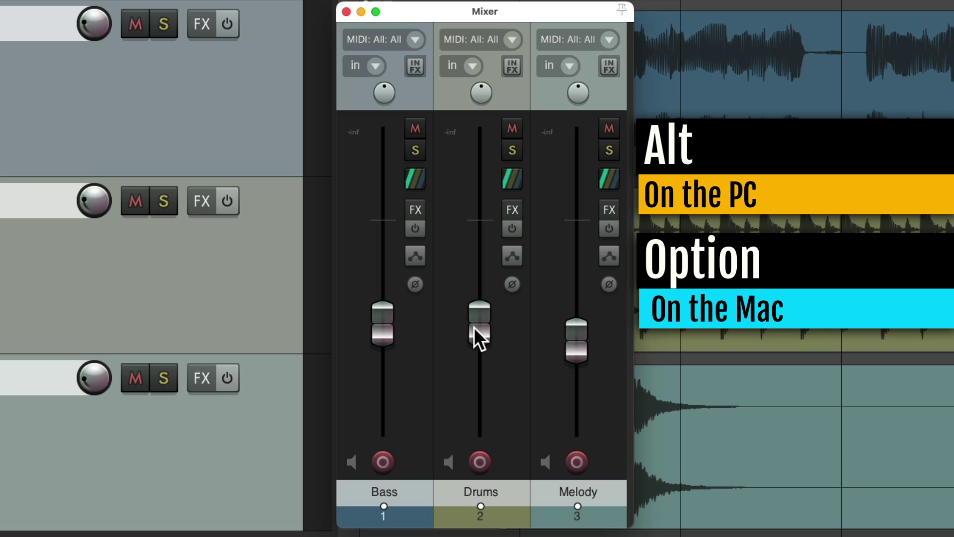
pyautogui.press('super+z')
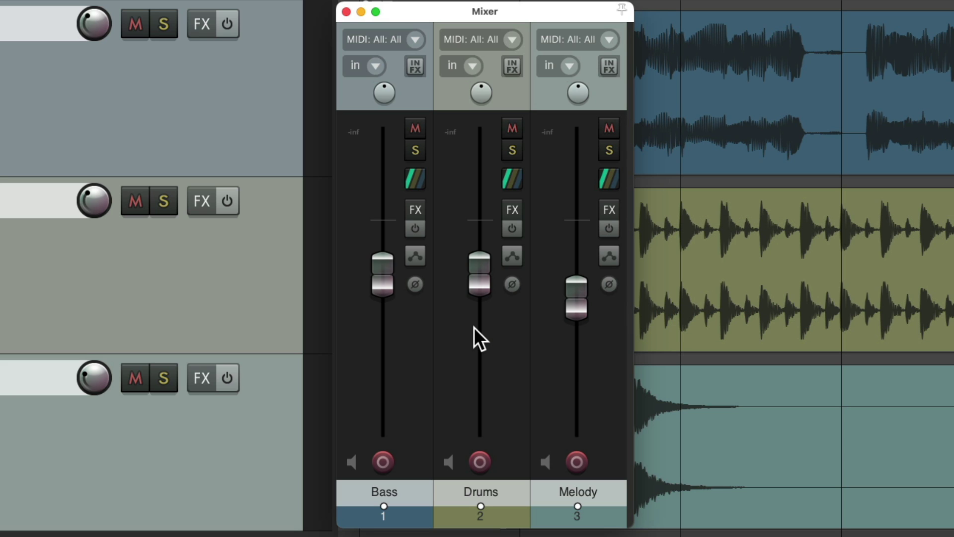